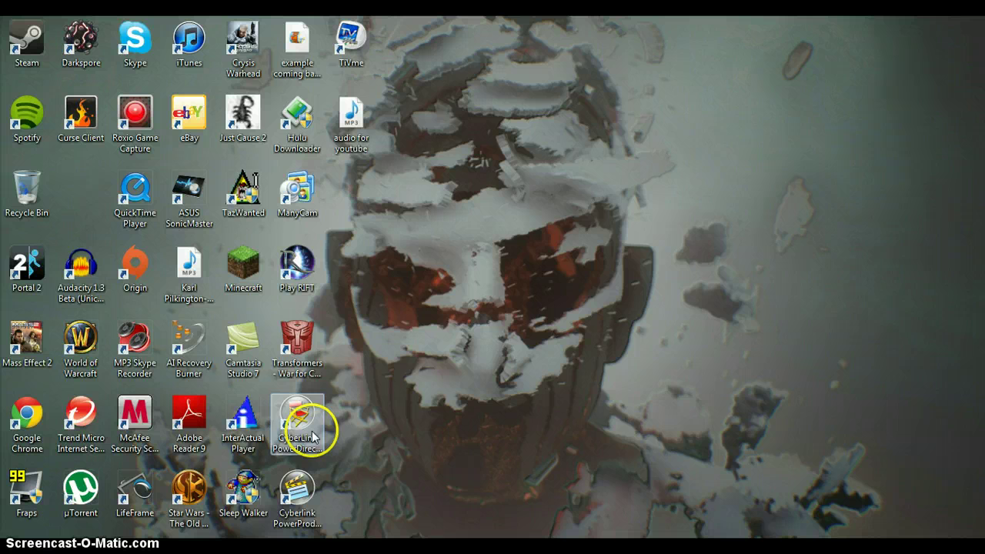
Open CyberLink PowerDirector and set video capture to the TV signal source for the Roxio GAMECAP device
click(311, 431)
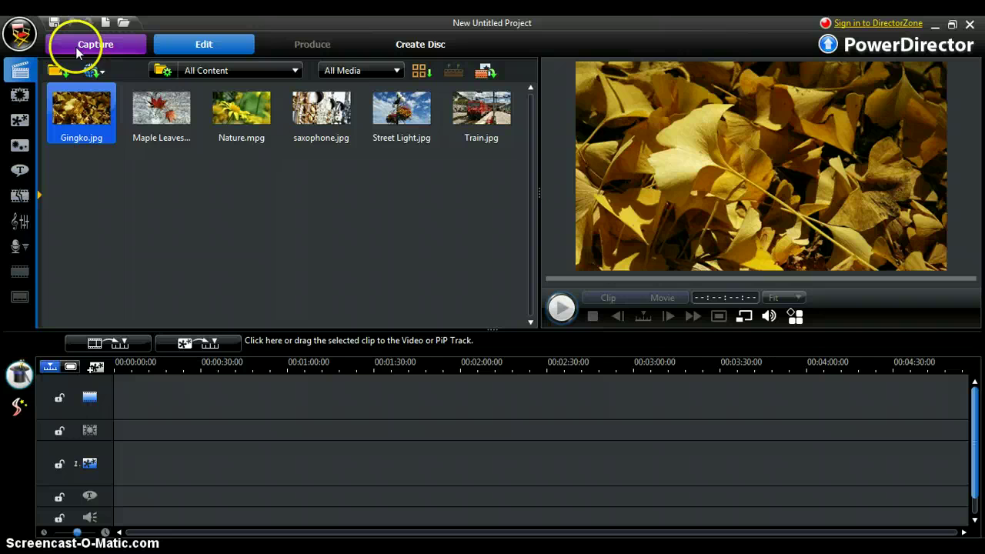
click(136, 47)
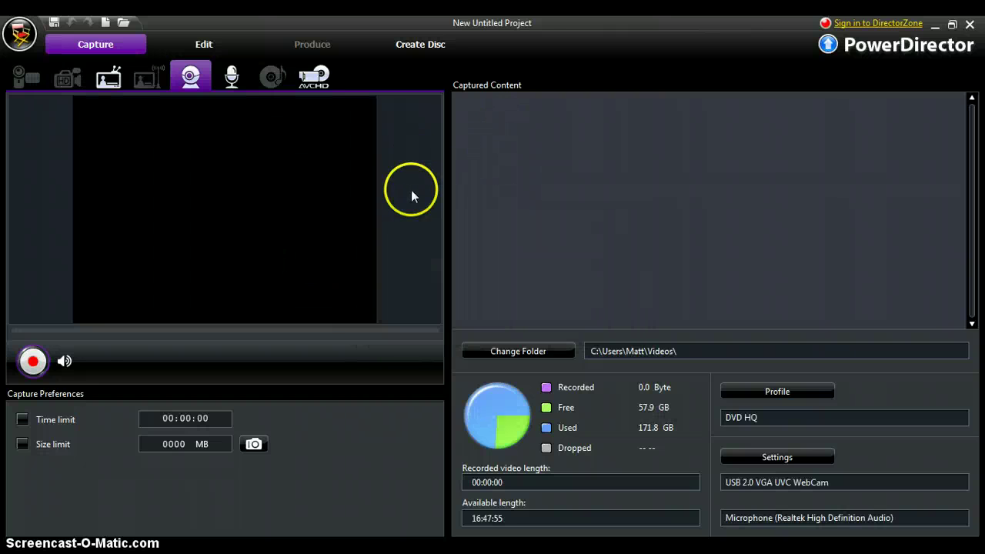
click(110, 82)
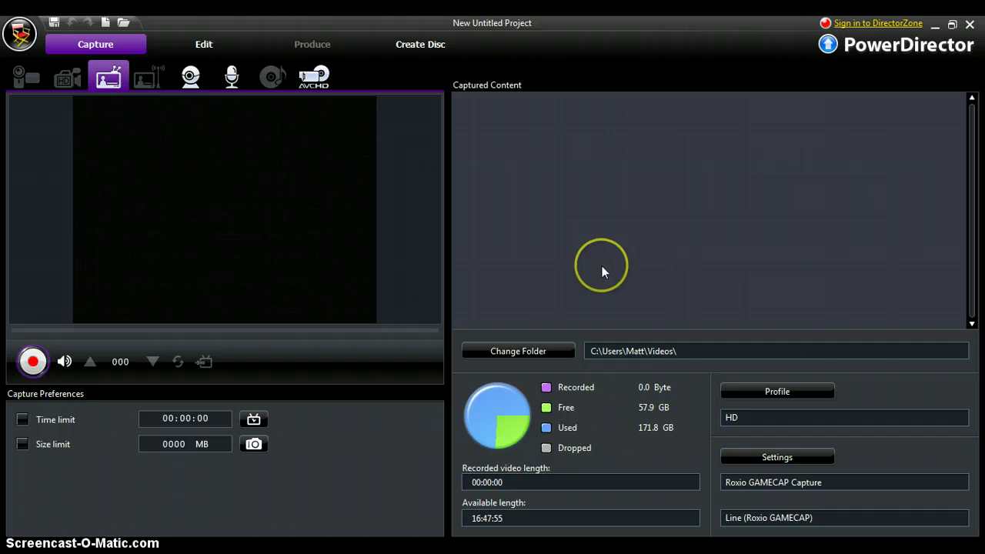
Create a new custom MPEG-2 capture quality profile with 1920x1080 (1080i) resolution and check its audio settings
click(770, 394)
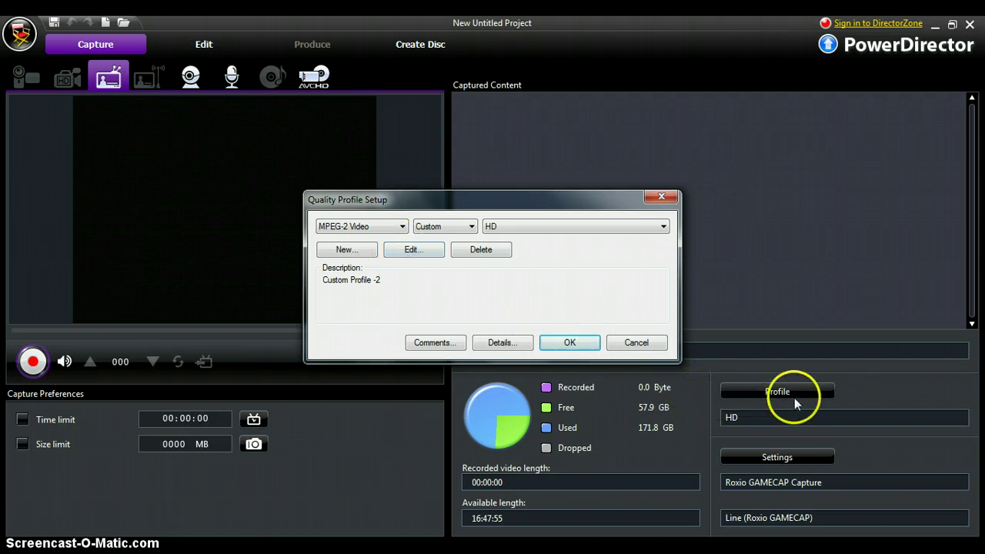
click(368, 255)
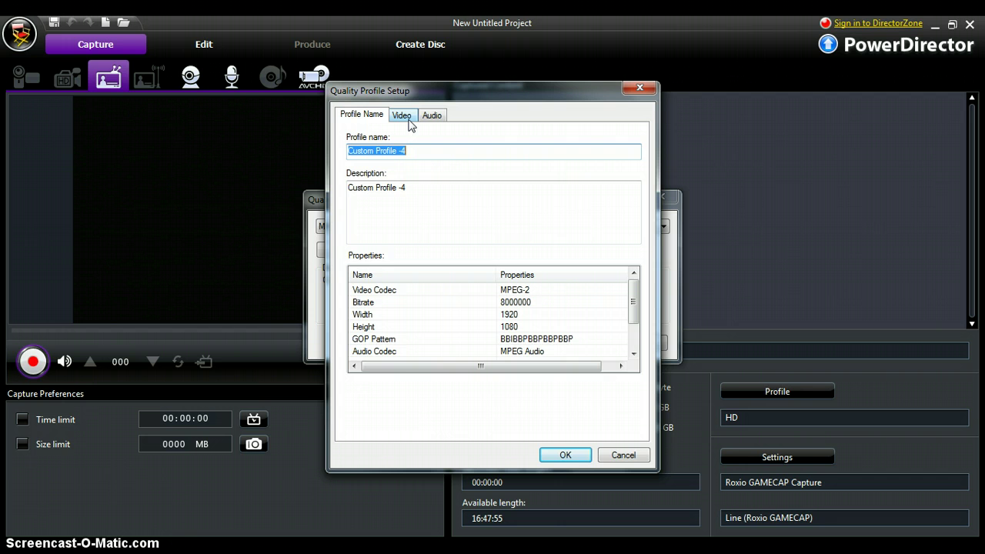
click(403, 116)
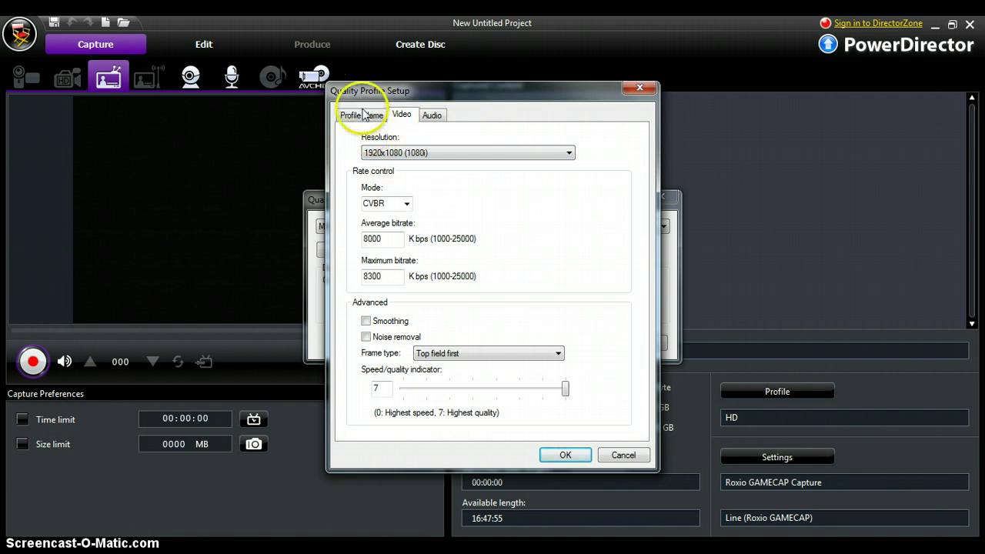
click(460, 157)
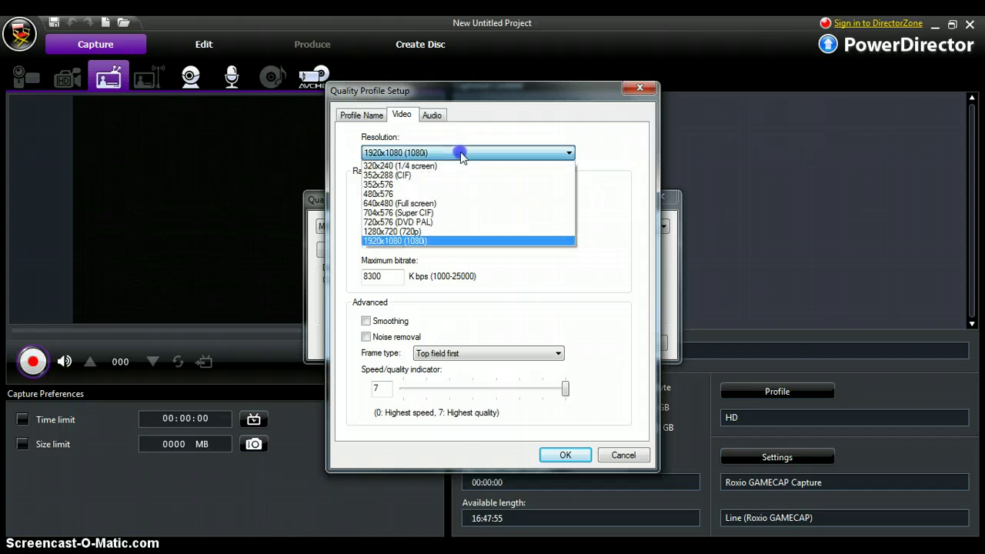
click(434, 241)
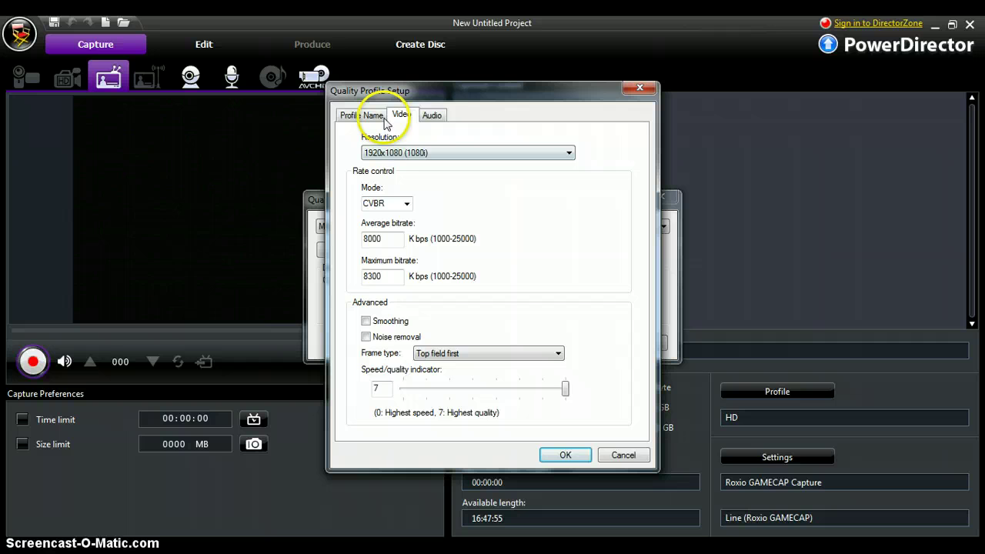
click(445, 114)
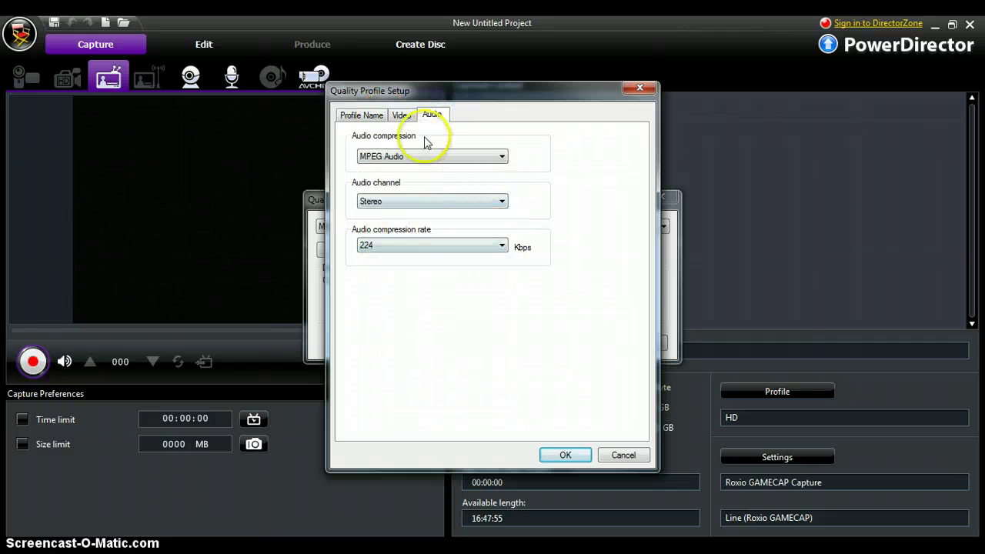
click(403, 114)
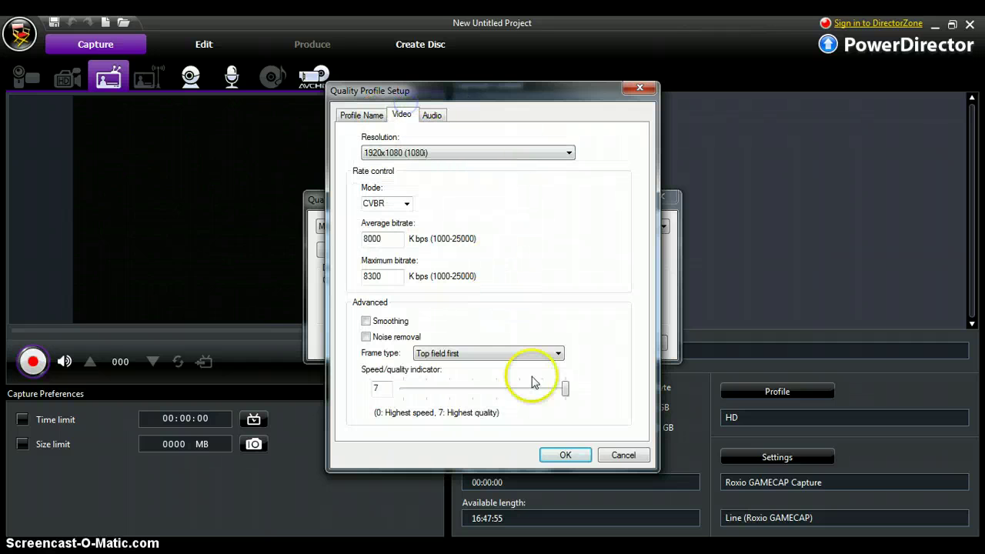
click(566, 455)
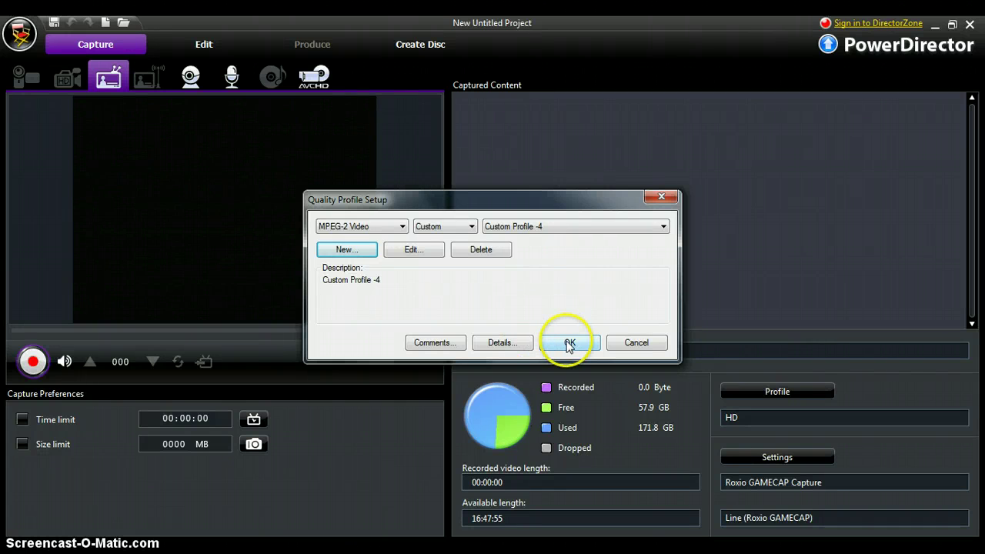
Choose the existing custom profile HD as the capture quality profile
click(526, 226)
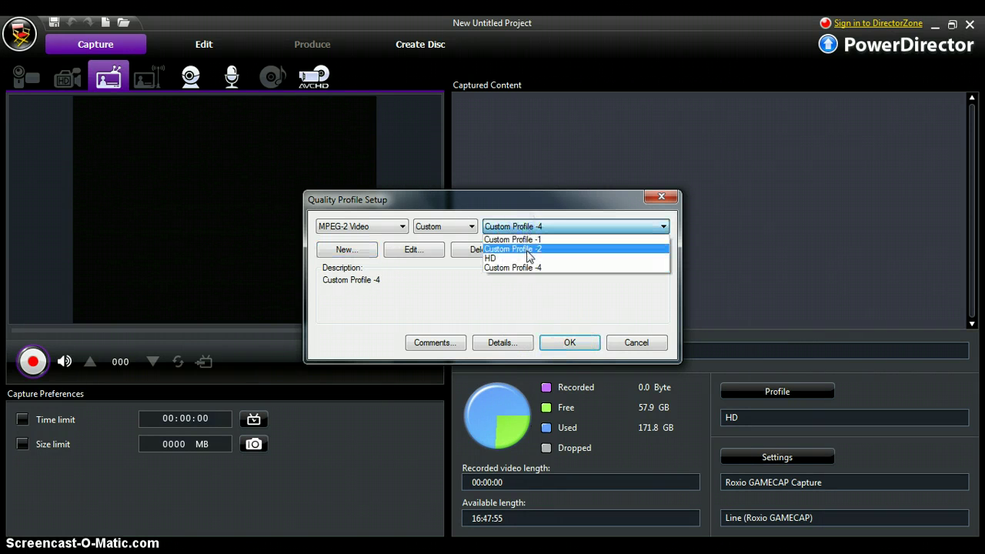
click(500, 258)
click(568, 344)
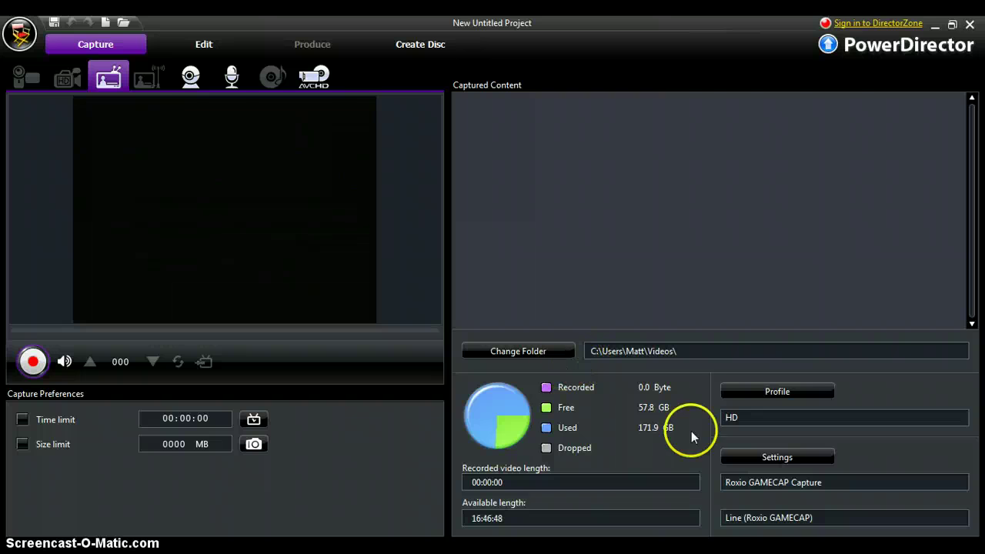
Lower the sharpness of the capture device's analog video to its minimum
click(811, 460)
click(407, 168)
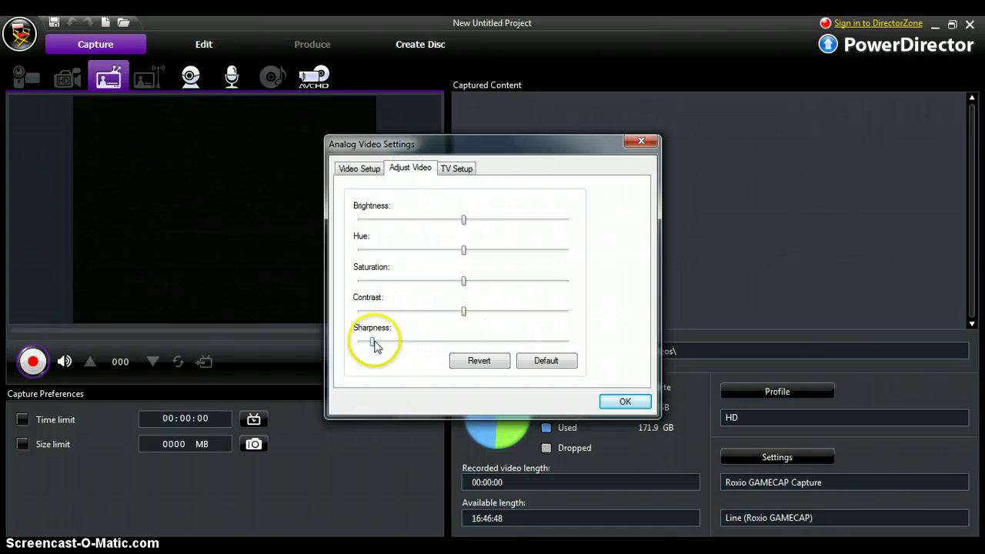
drag(373, 342, 325, 341)
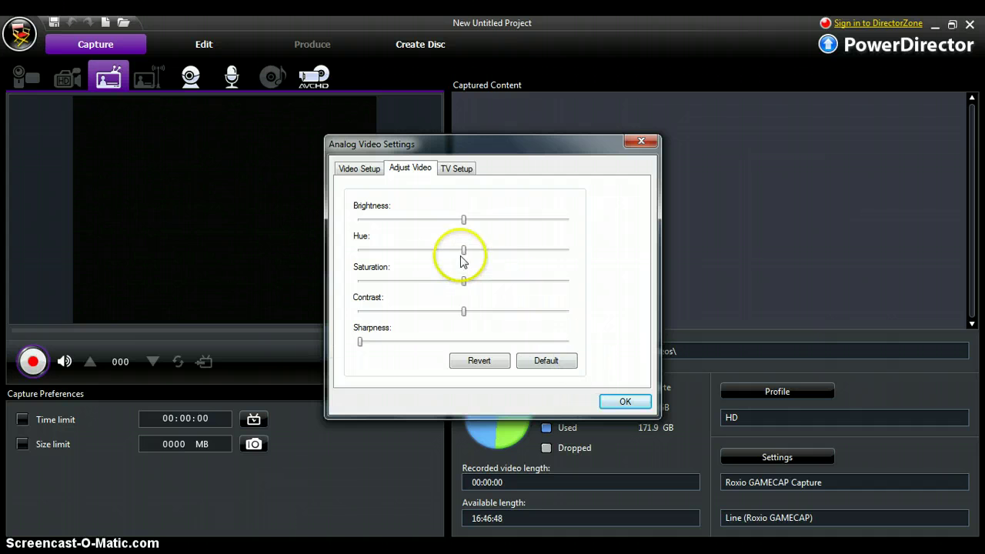
click(644, 402)
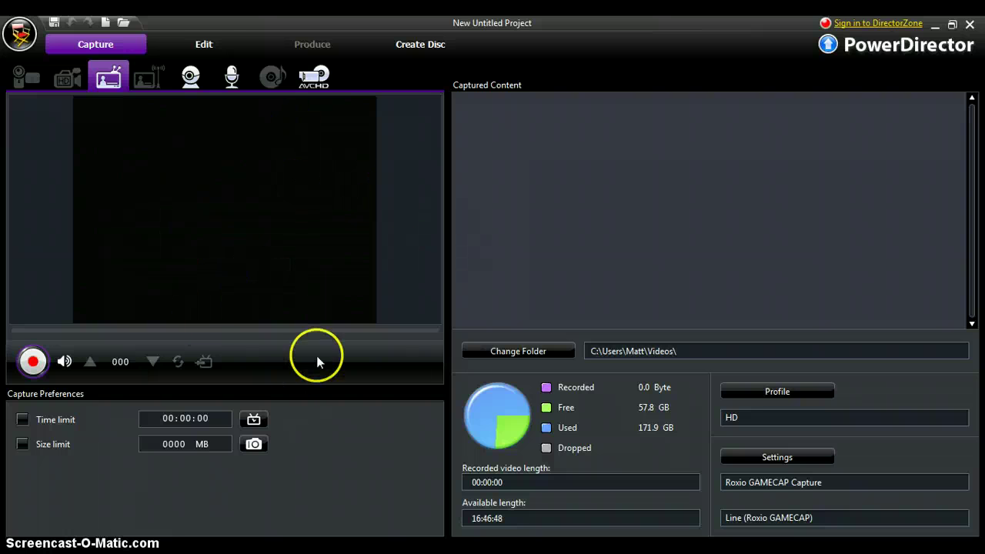
Import the video Capture (2) from My Documents into the media library for editing and place it at the start of the video track
click(200, 43)
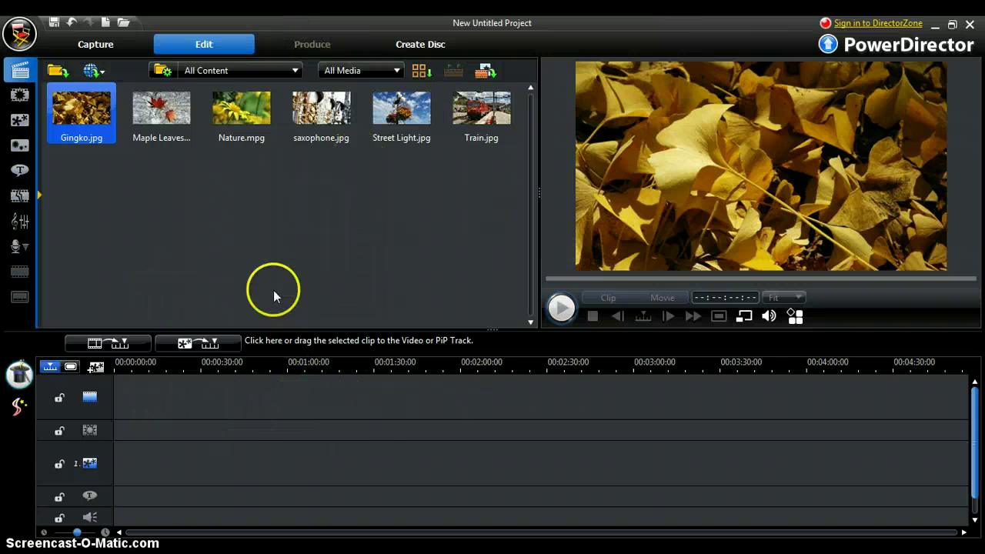
click(58, 70)
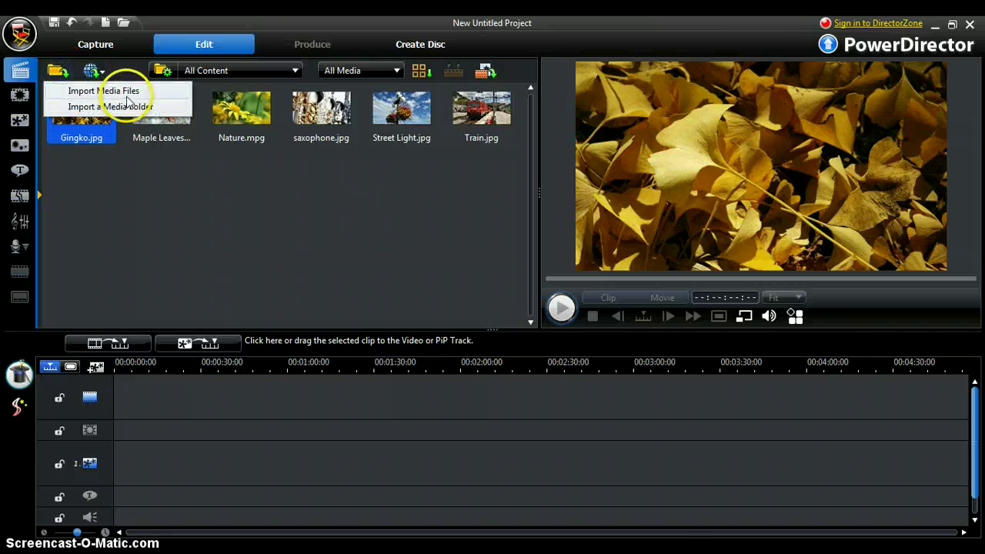
click(127, 93)
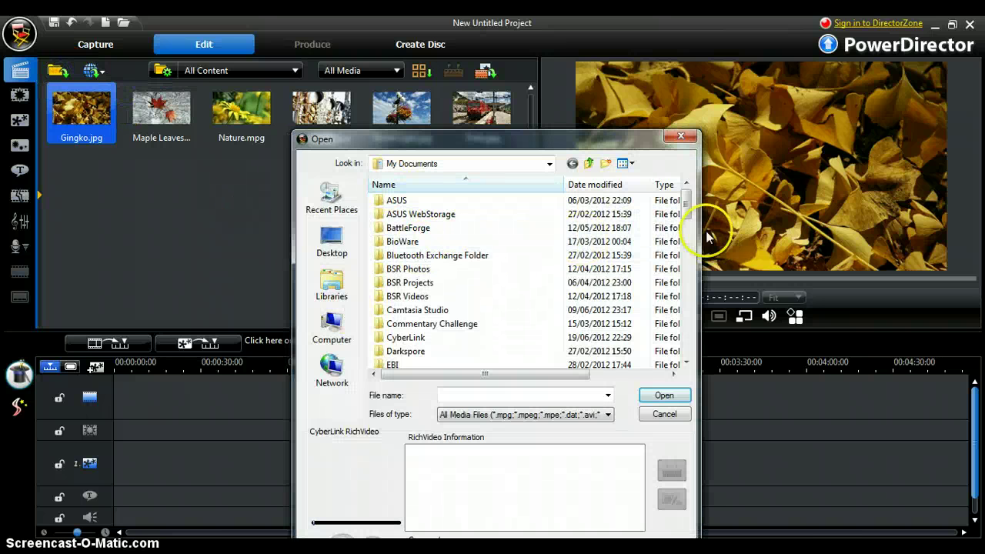
scroll(688, 219, down, 1)
drag(689, 219, 682, 332)
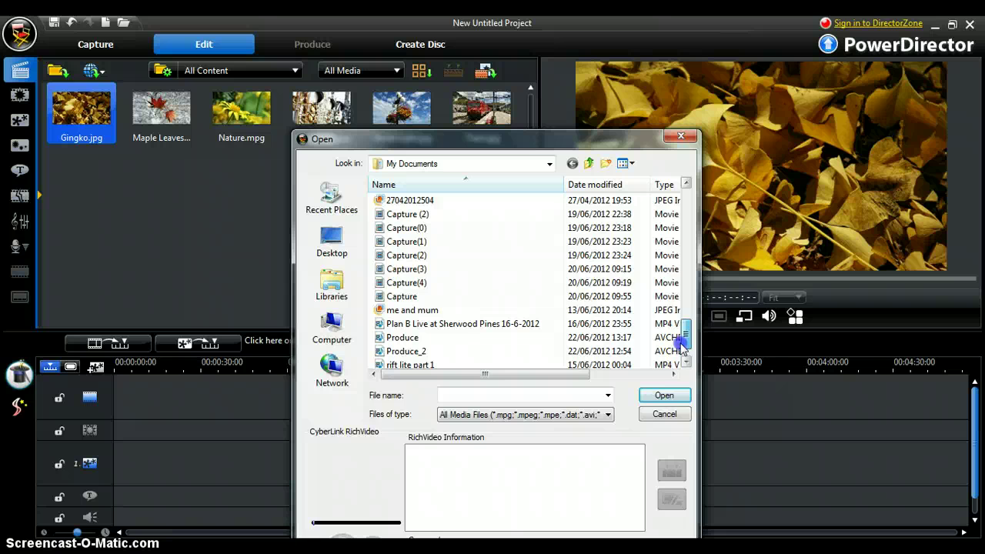
double_click(424, 213)
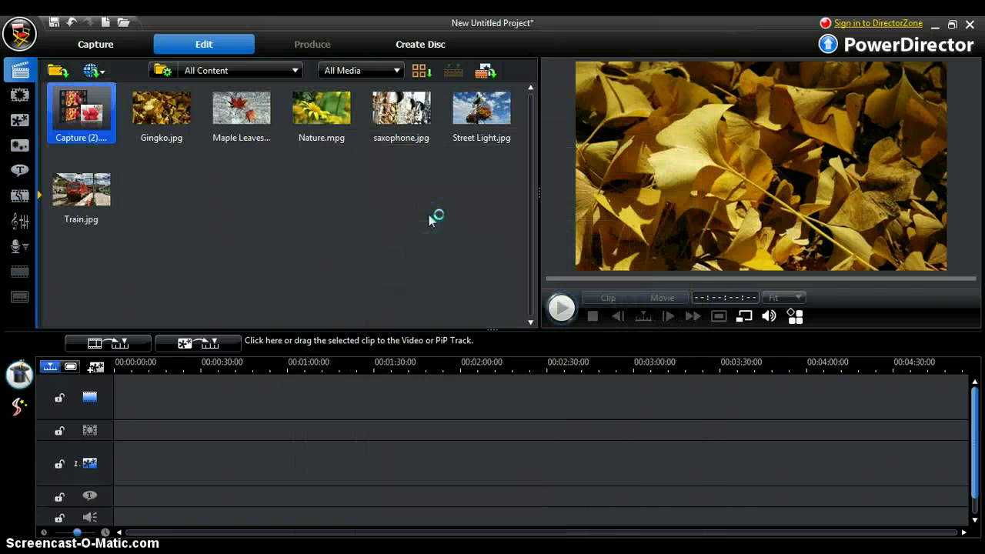
click(106, 128)
drag(106, 129, 197, 397)
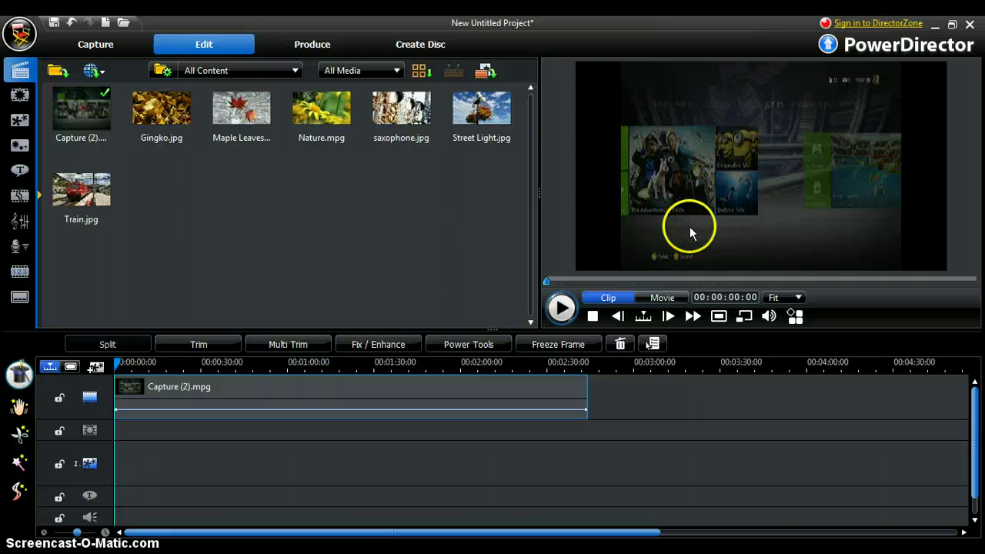
Set the aspect ratio of the Capture (2).mpg clip on the timeline to 16:9
right_click(309, 394)
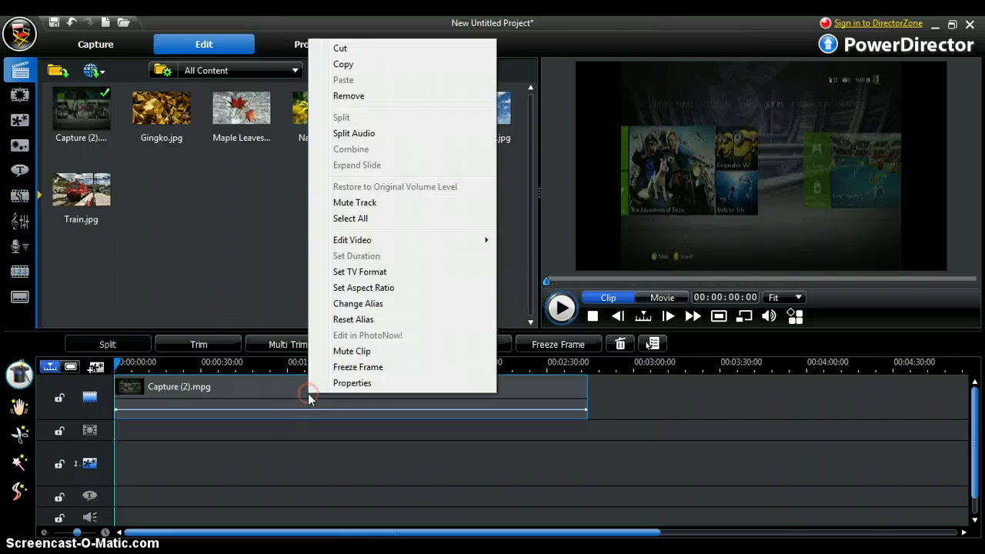
click(391, 288)
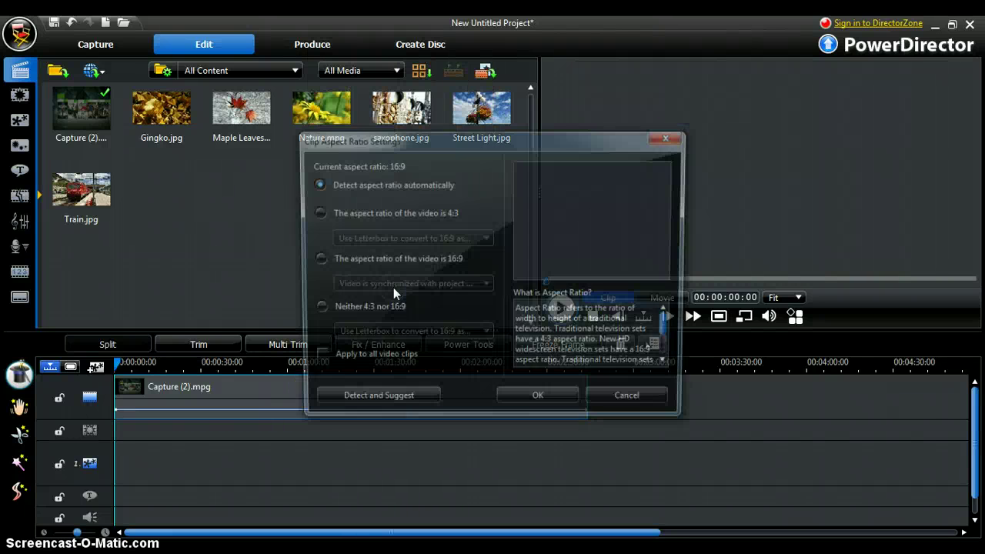
click(314, 260)
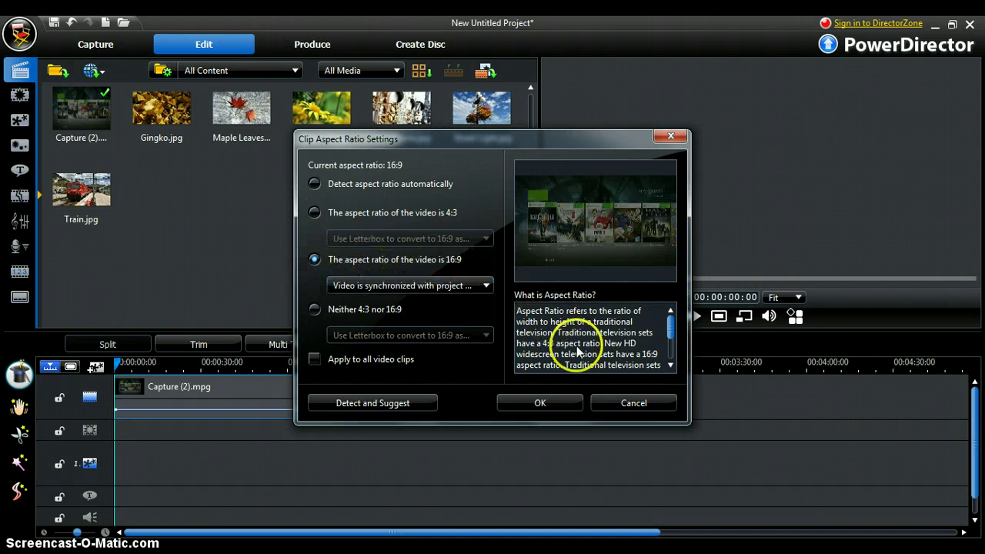
click(544, 403)
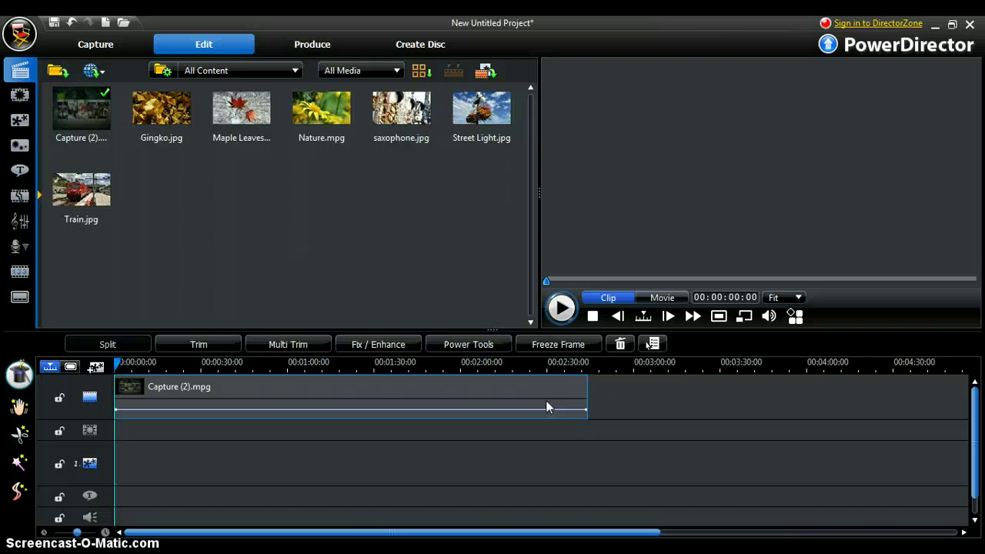
drag(543, 385, 652, 213)
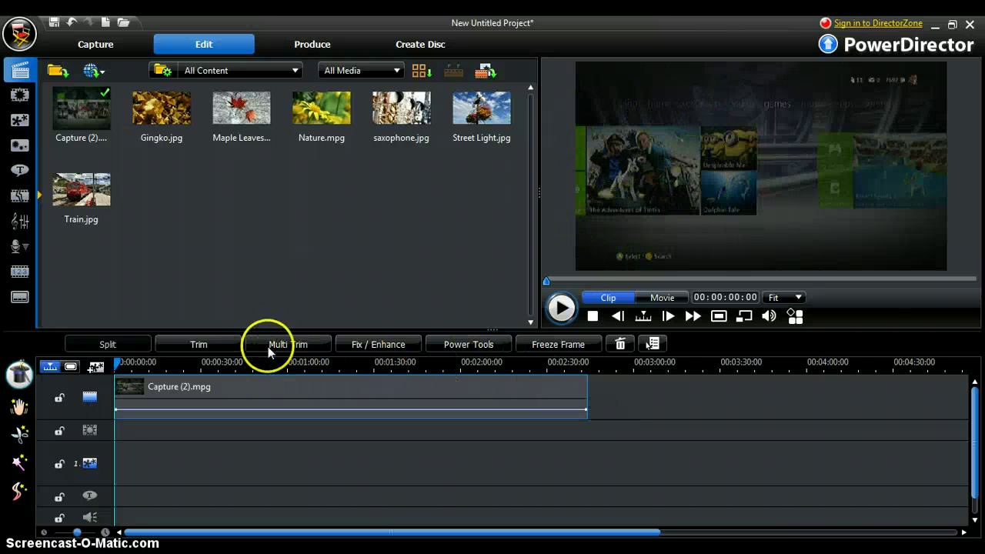
Apply a color adjustment to the Capture (2).mpg clip, slightly raising its brightness, contrast and saturation
click(396, 351)
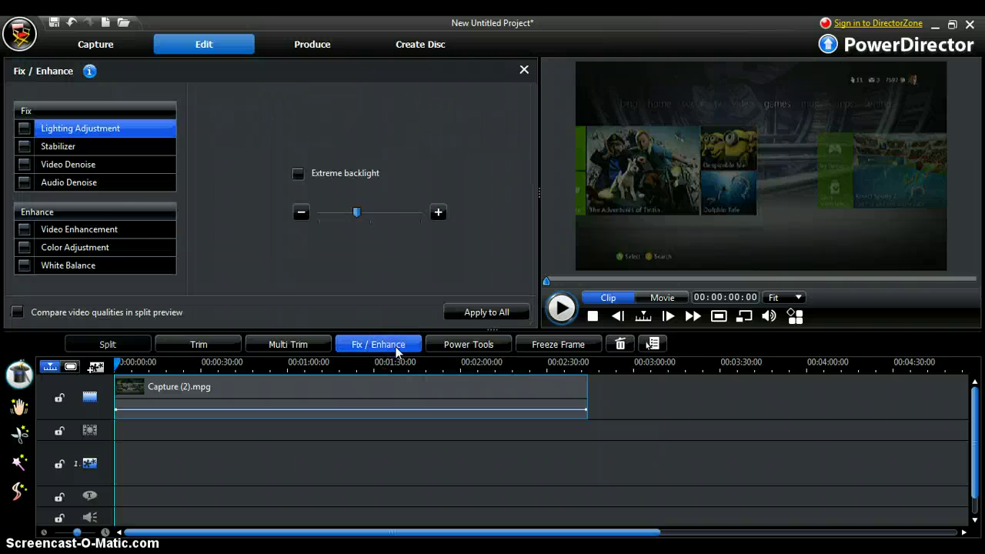
click(135, 247)
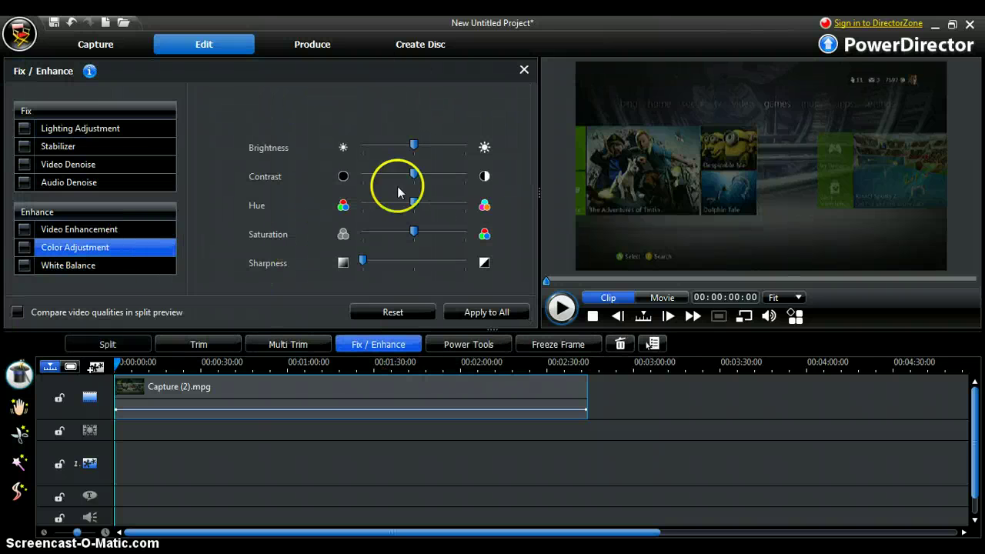
drag(412, 145, 425, 145)
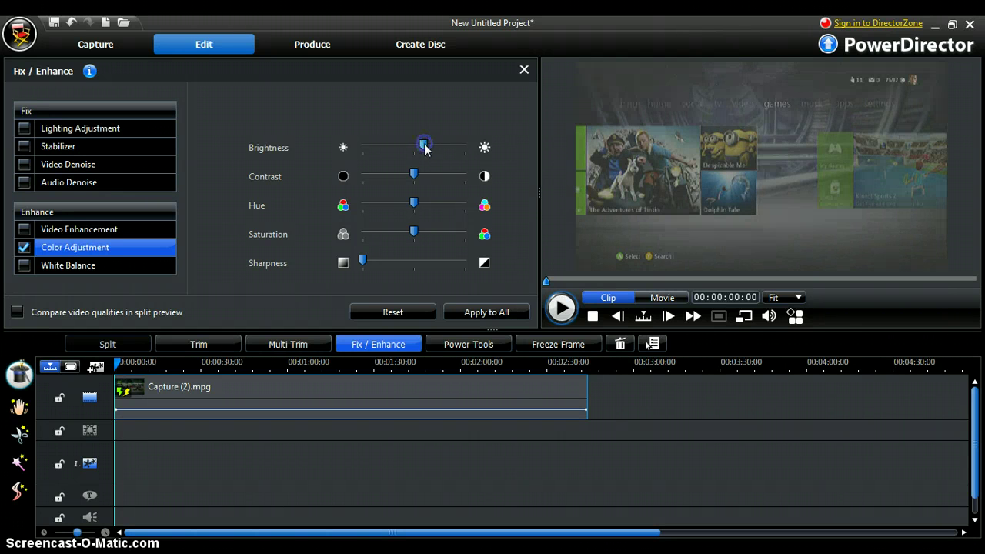
drag(412, 179, 428, 181)
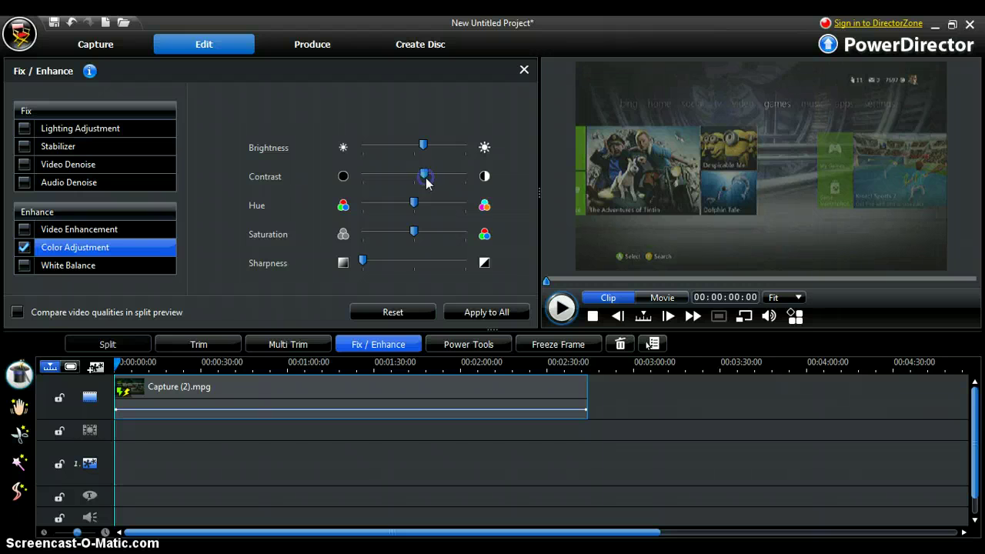
drag(414, 231, 421, 237)
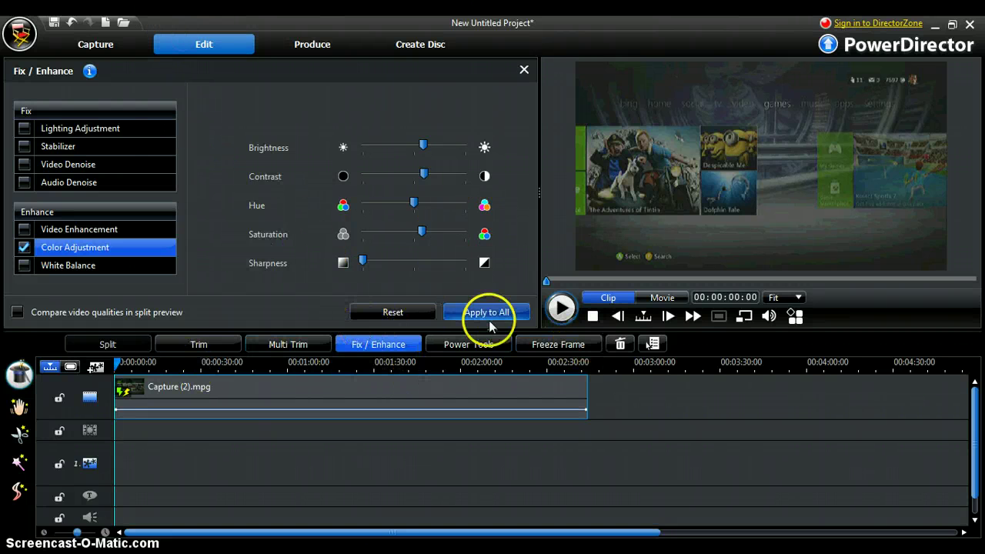
click(524, 70)
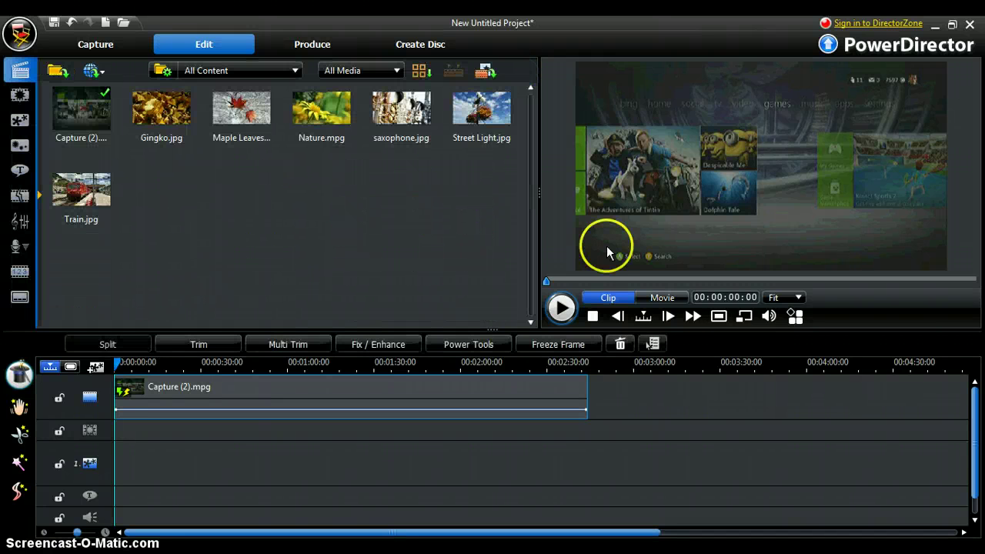
Play the adjusted clip in the separate Media Viewer window to check the picture
click(744, 320)
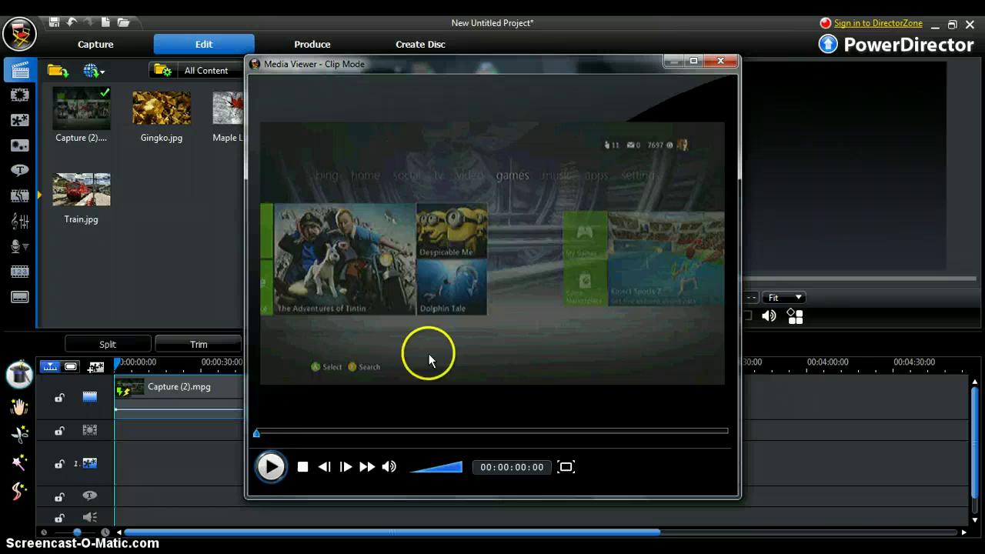
click(270, 466)
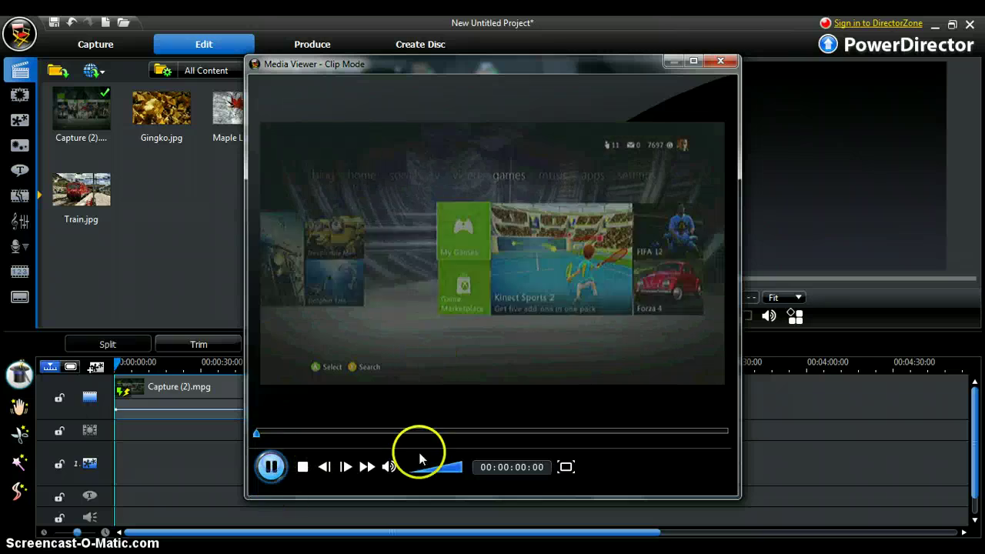
View the playing clip in full screen, close the Media Viewer and switch to producing the movie
click(565, 466)
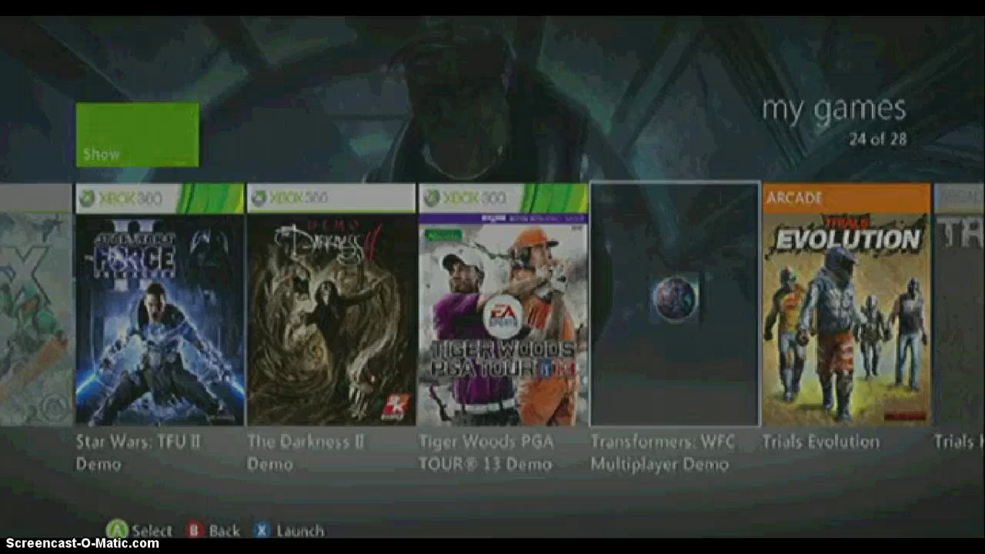
key(Escape)
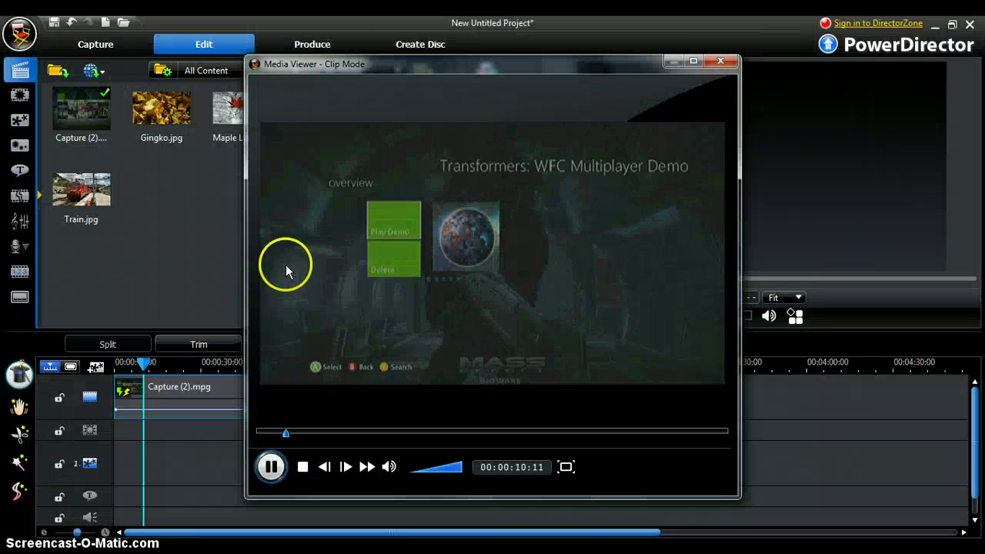
click(718, 61)
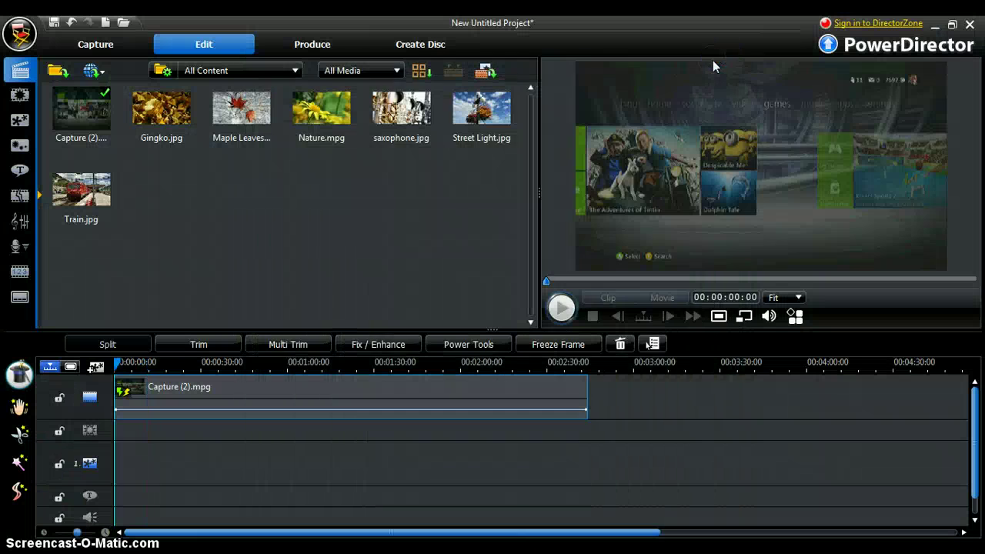
click(308, 48)
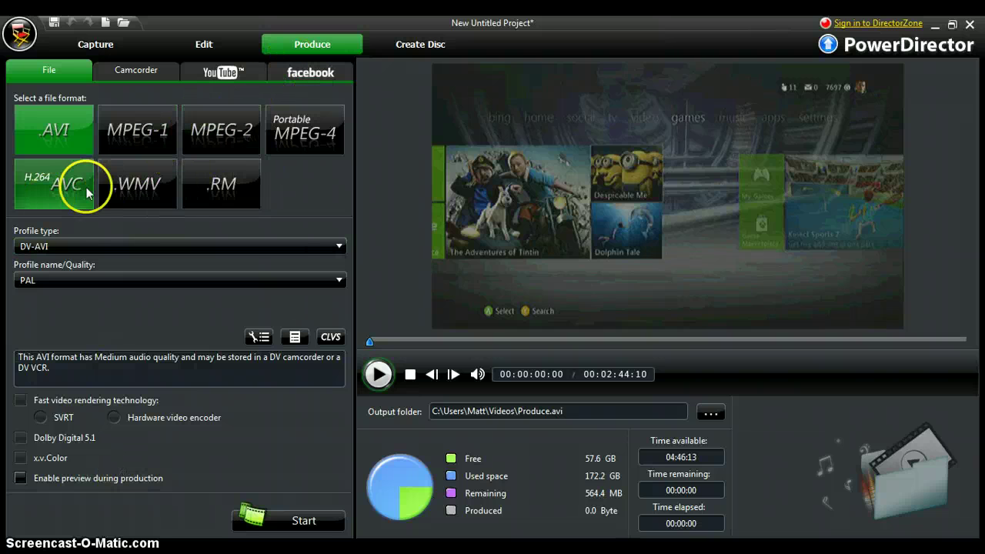
click(223, 127)
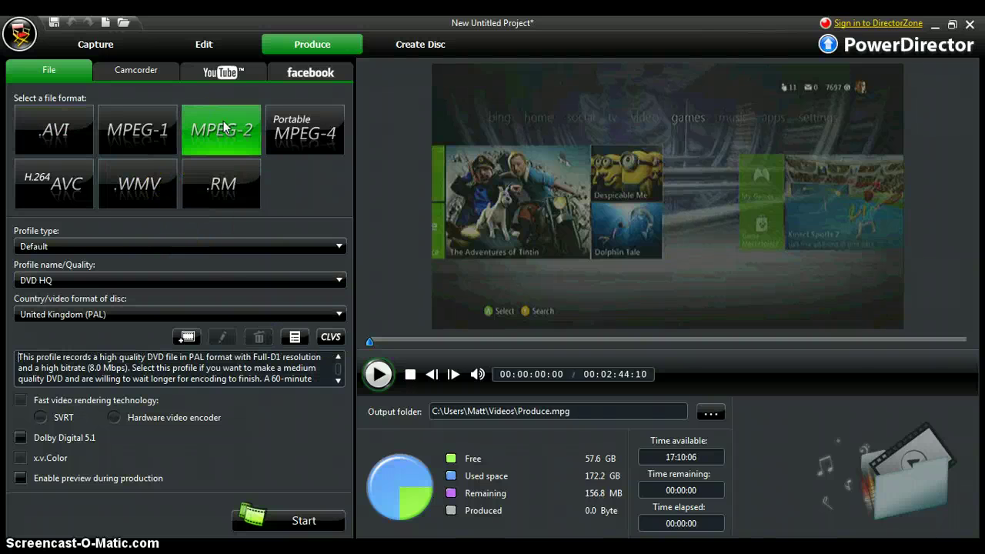
click(158, 248)
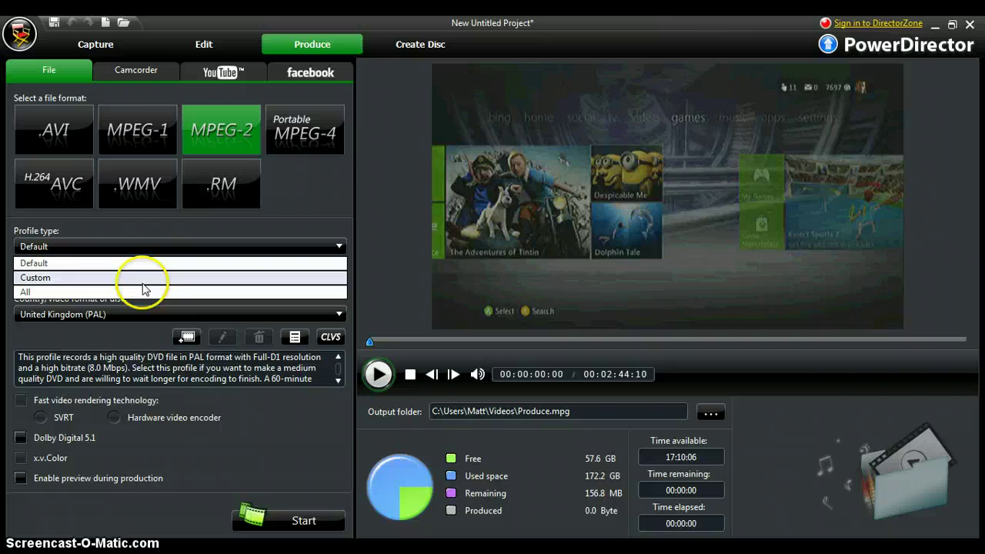
click(143, 279)
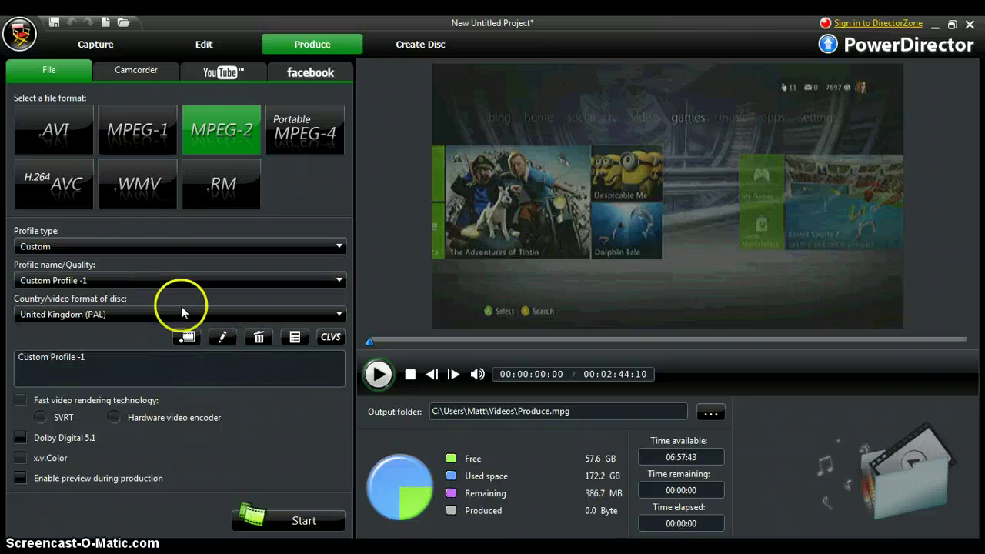
click(152, 185)
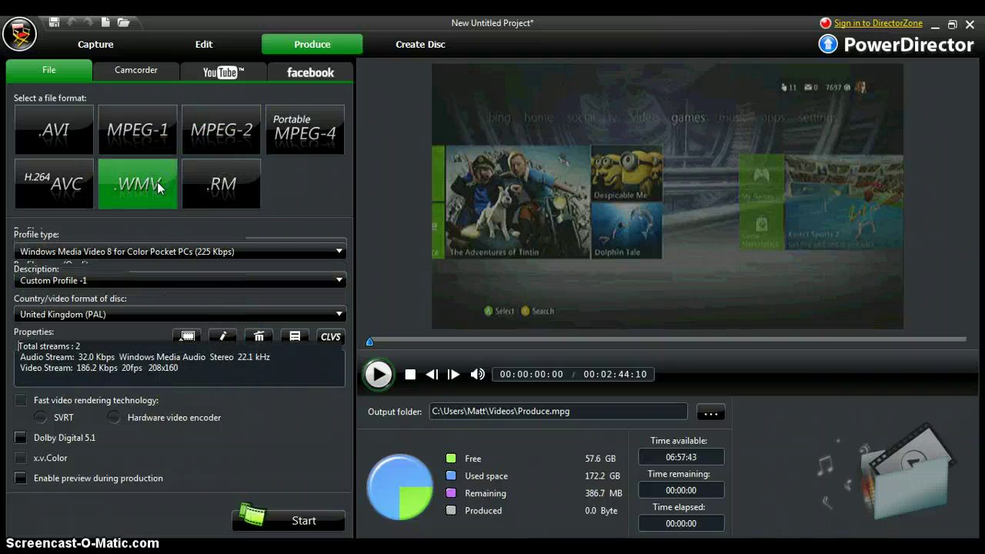
Set the output file format to H.264 AVC with the AVCHD 1920 x 1080 quality profile
click(77, 189)
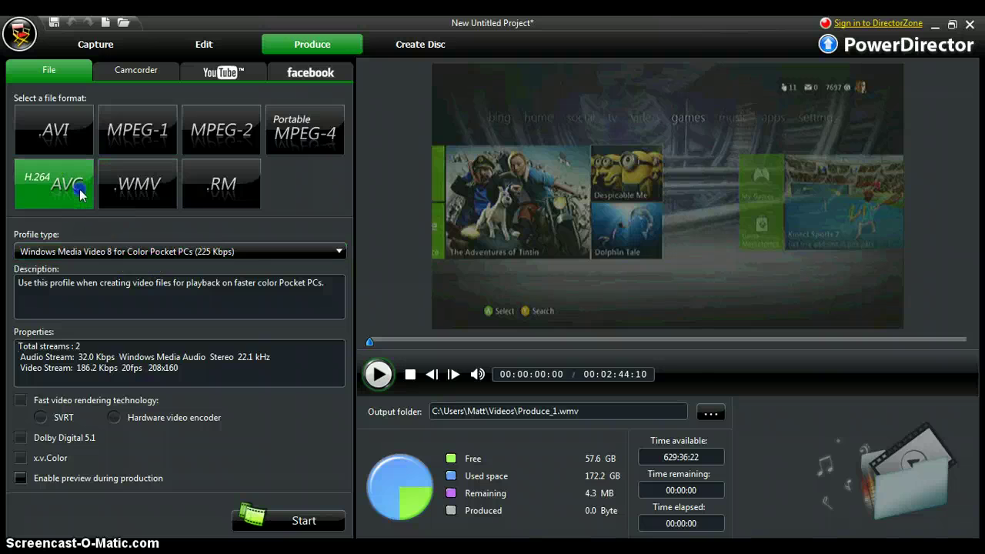
click(143, 280)
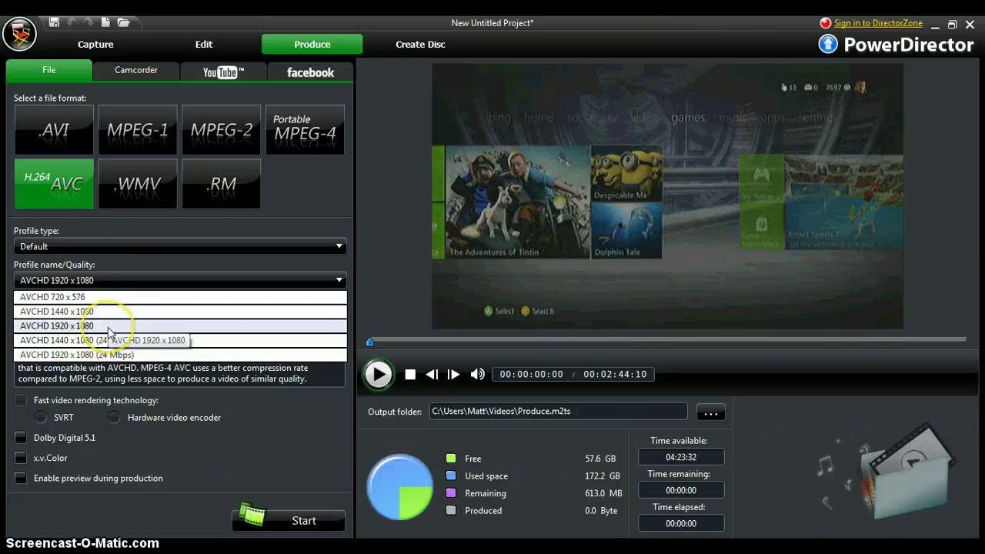
click(109, 330)
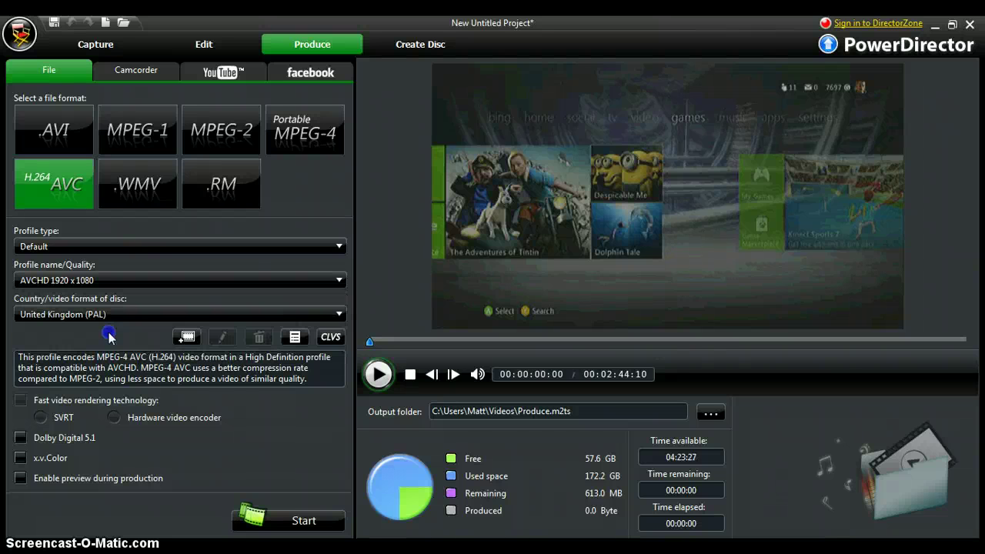
Create a custom H.264 quality profile at 1920x1080 (1080i) with the speed/quality indicator set to 7, keeping the default audio settings
click(180, 344)
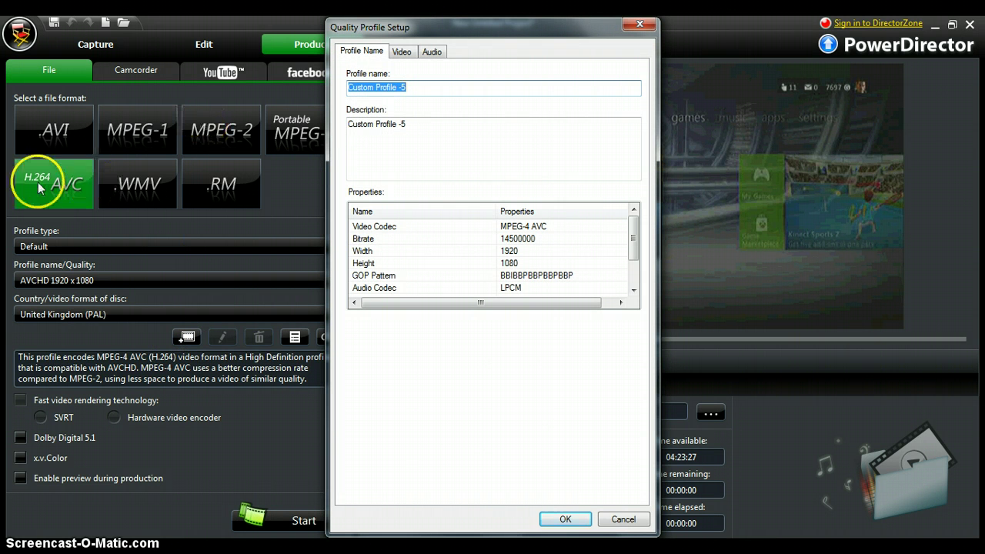
click(403, 51)
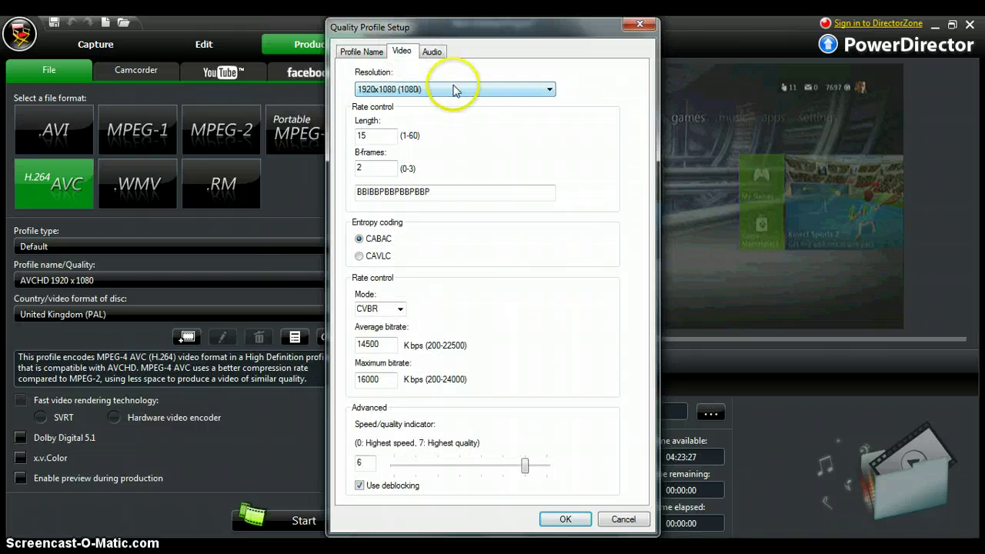
click(551, 475)
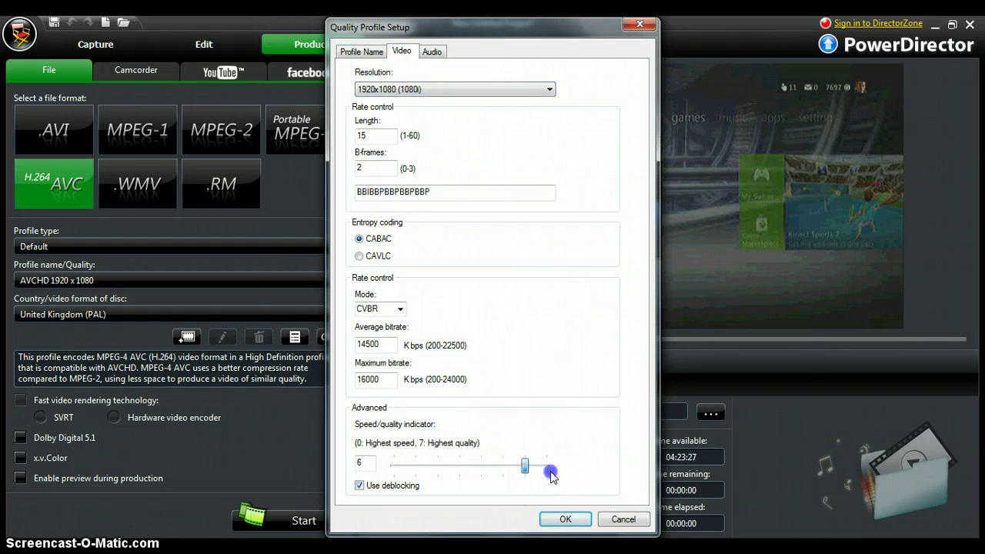
click(435, 88)
click(433, 192)
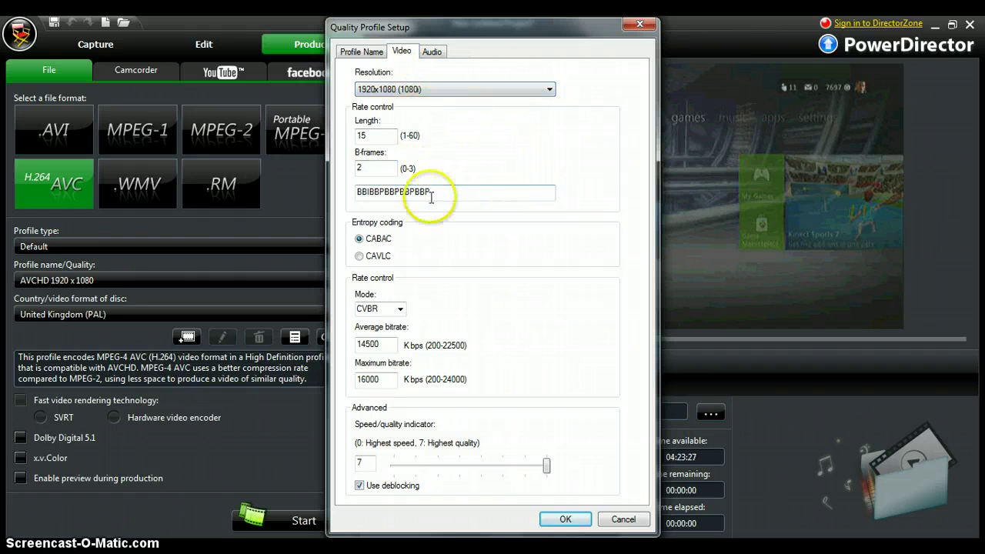
click(436, 88)
click(416, 167)
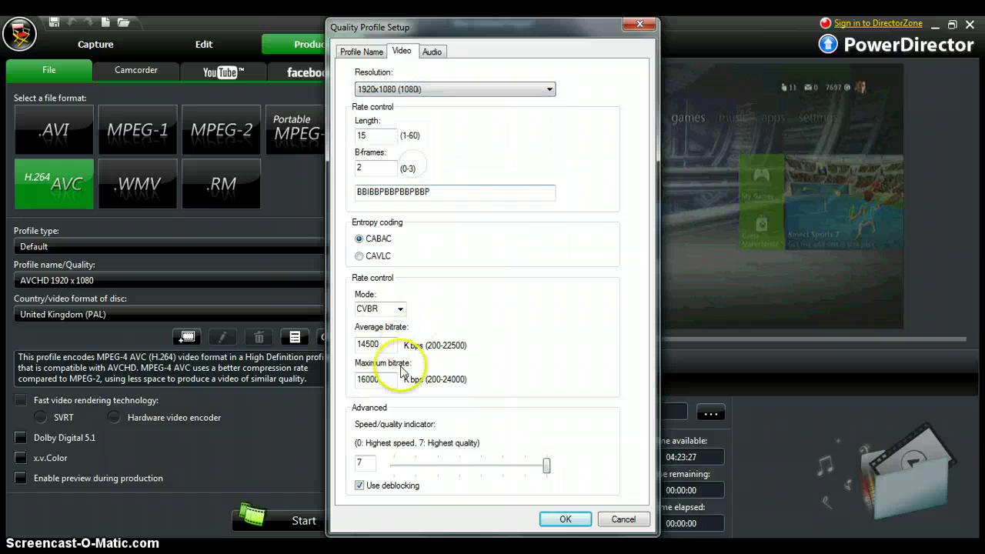
click(545, 468)
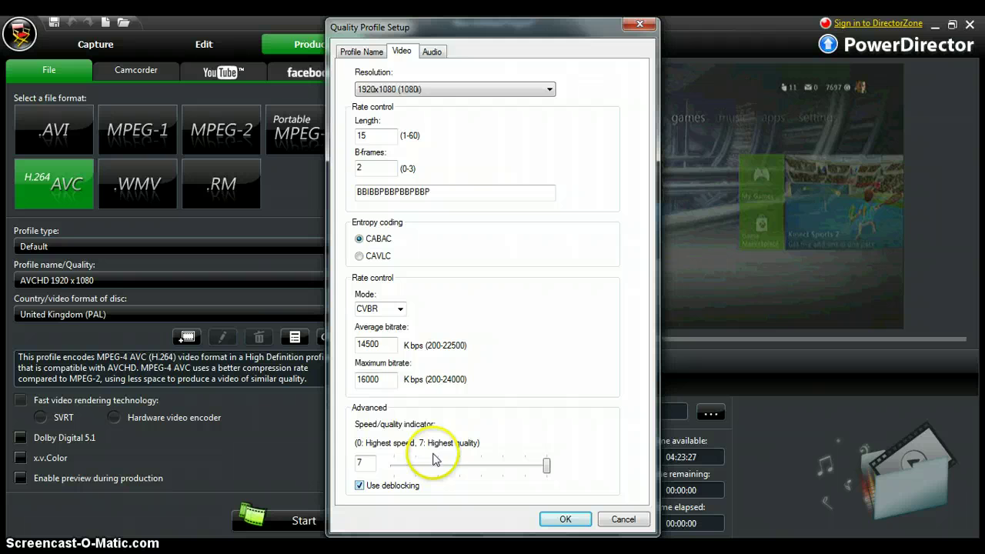
click(431, 52)
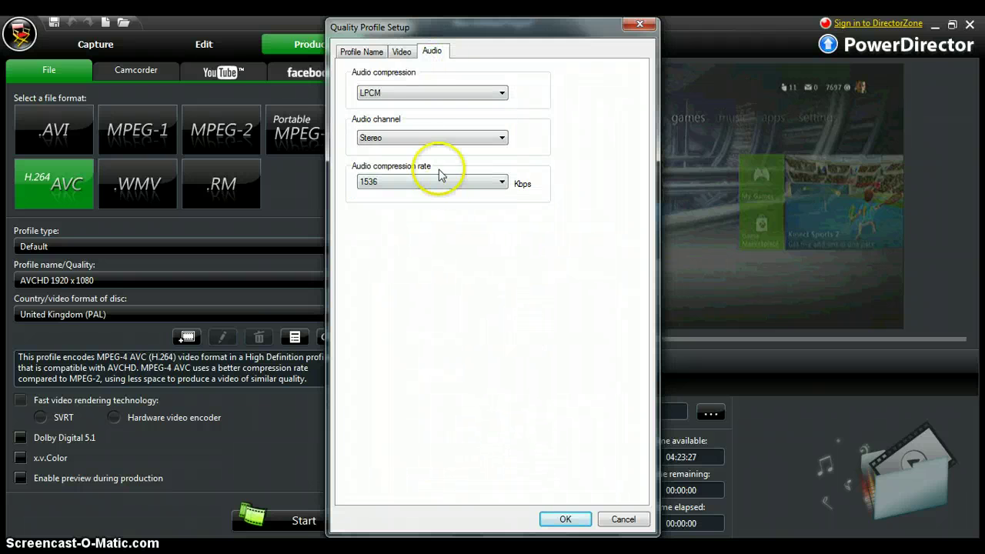
click(562, 522)
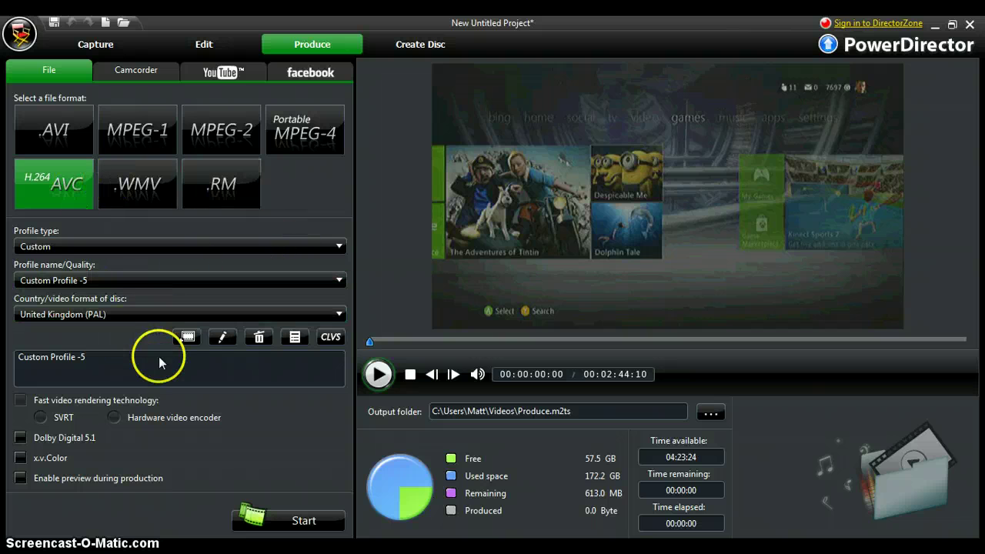
Enable preview during production and start rendering the movie
click(20, 478)
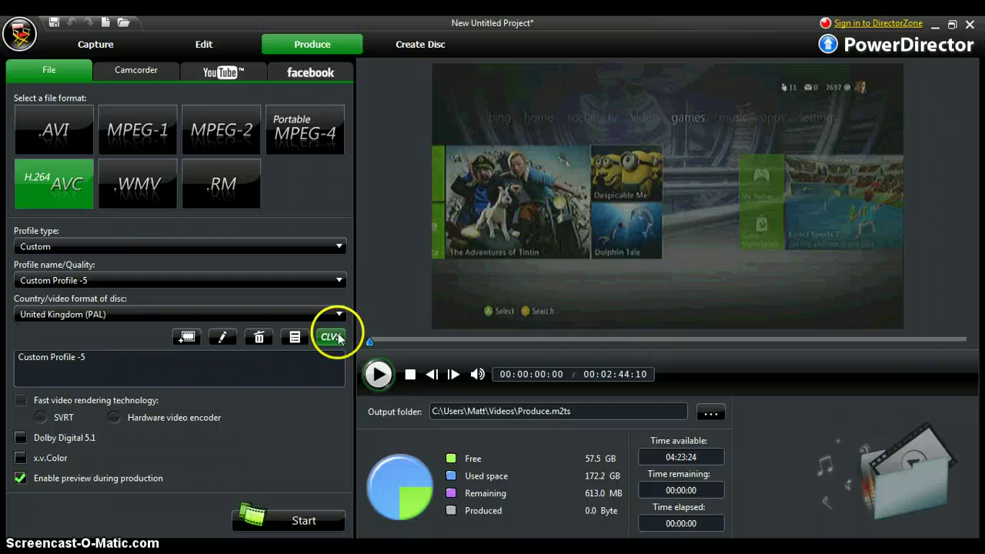
click(313, 520)
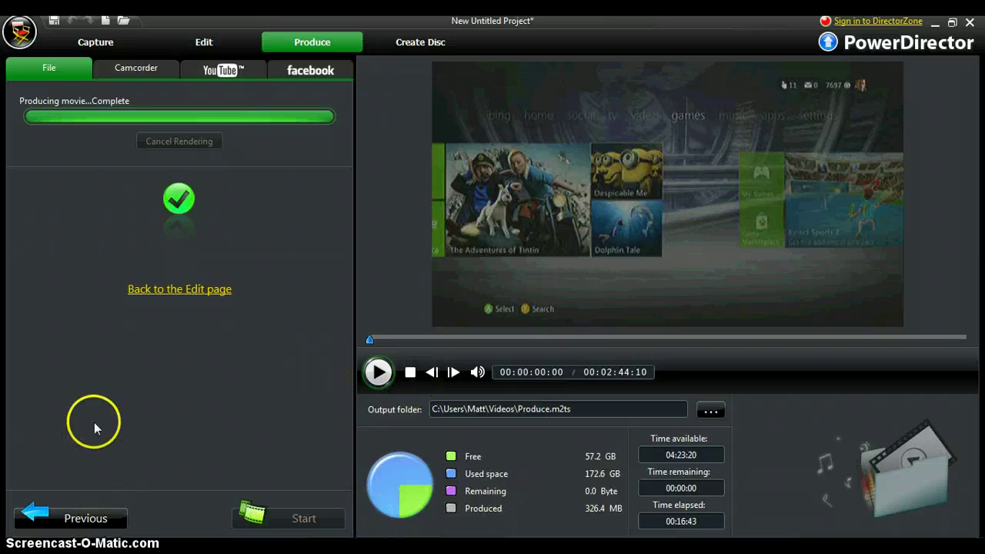
Switch to Windows Explorer, locate the rendered AVCHD file Produce in the Videos library and play it
key(super)
click(230, 213)
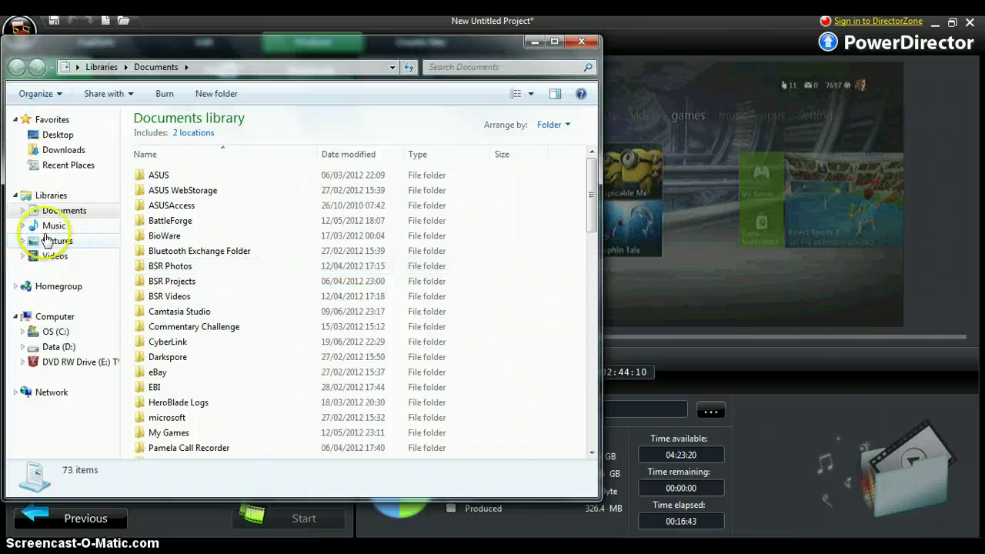
click(52, 255)
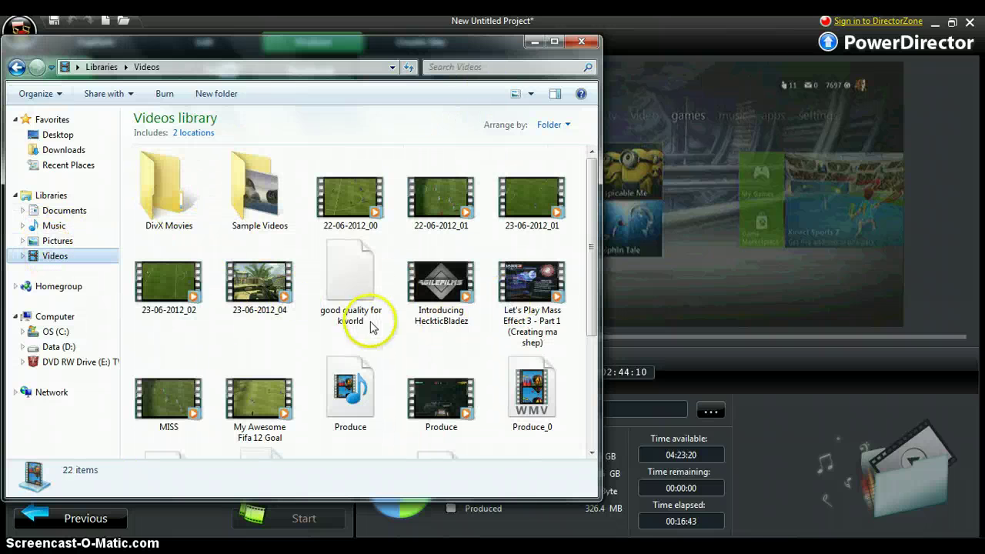
drag(588, 245, 577, 335)
click(427, 265)
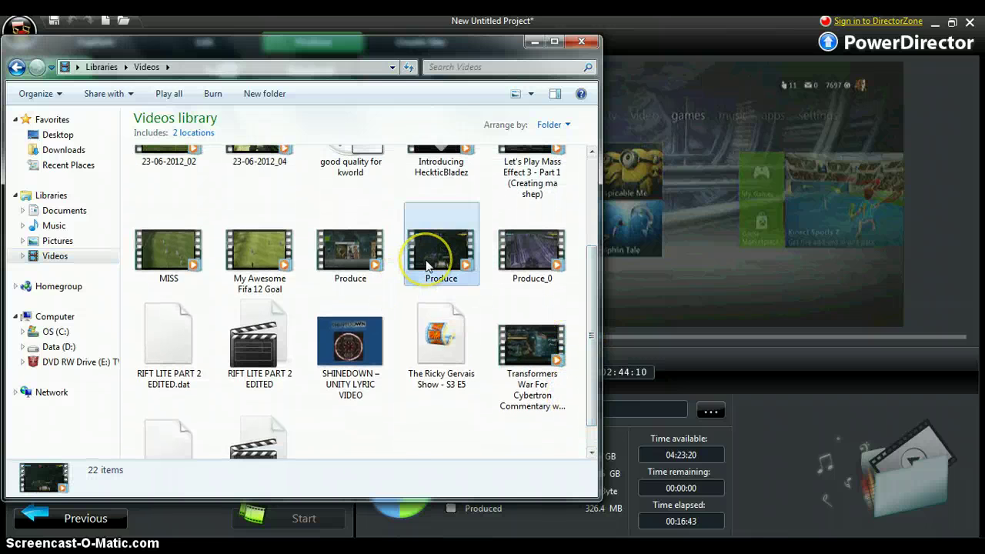
click(350, 257)
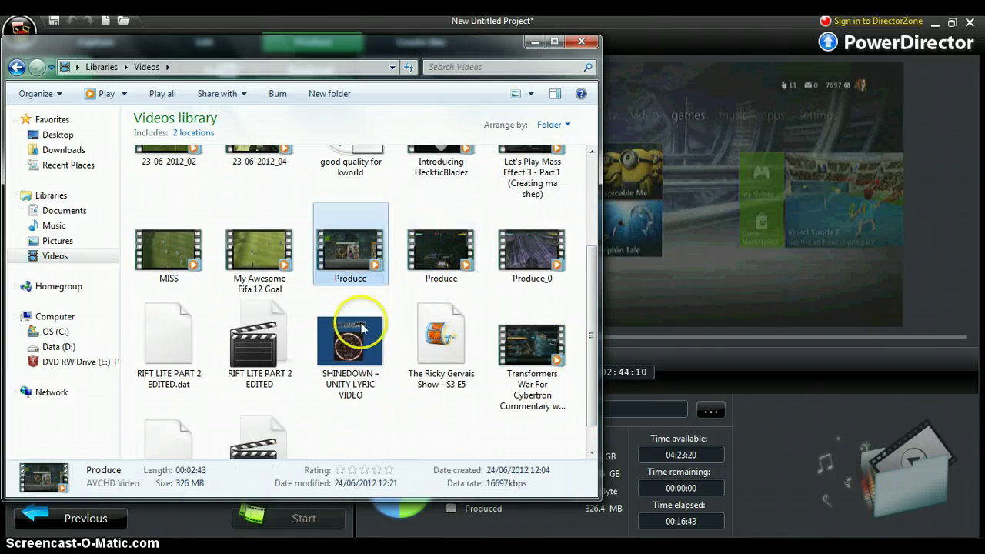
double_click(353, 245)
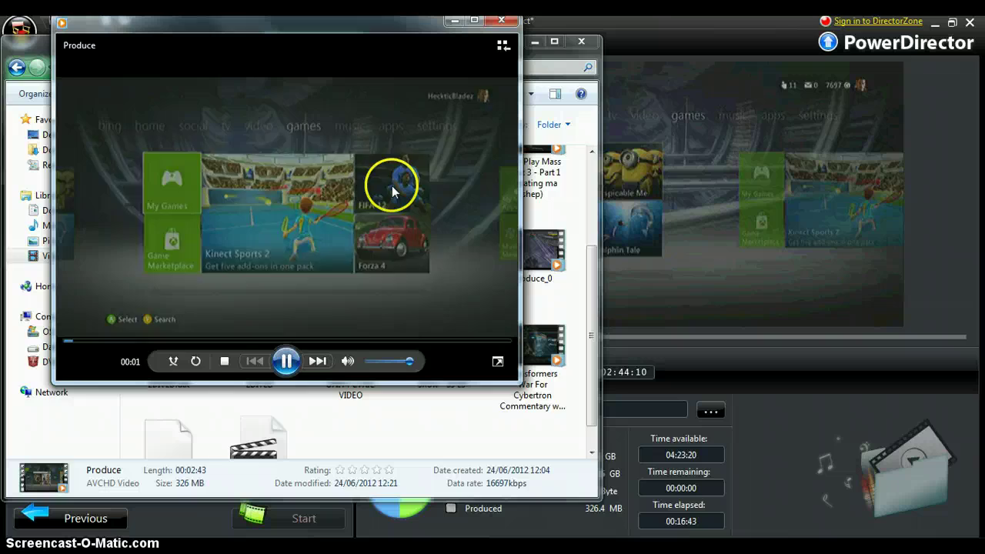
Check the rendered video's quality in full screen and enlarged window views, skipping ahead to the gameplay footage
double_click(392, 188)
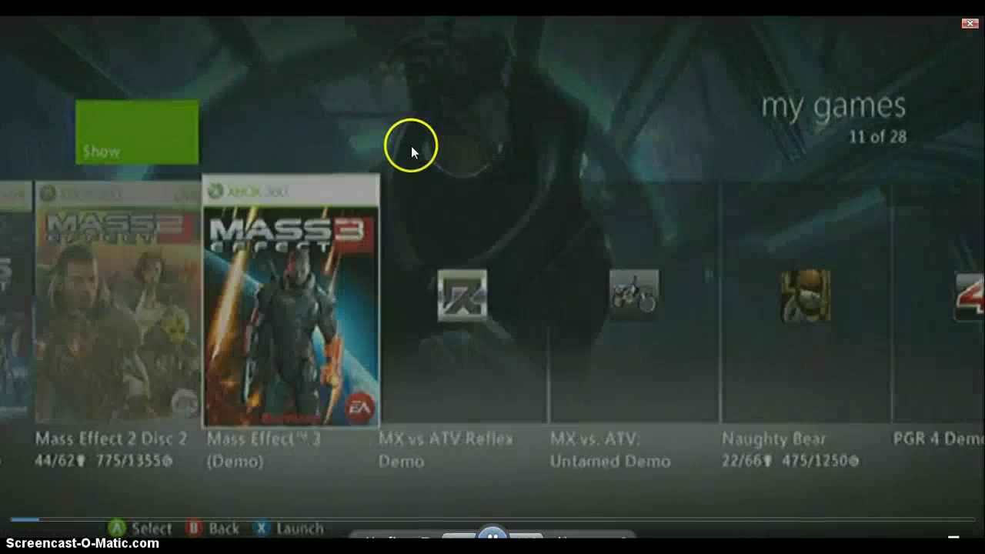
double_click(410, 144)
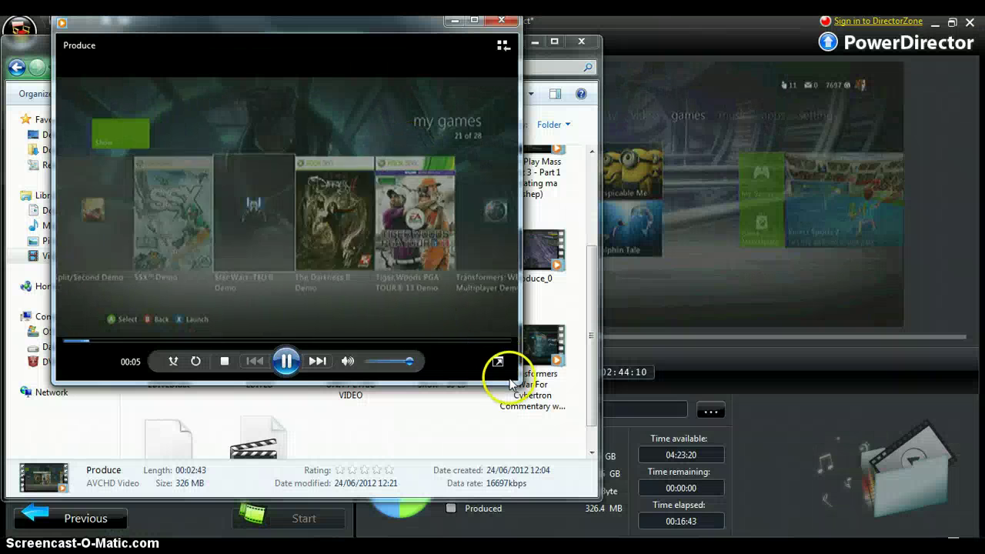
drag(518, 380, 601, 434)
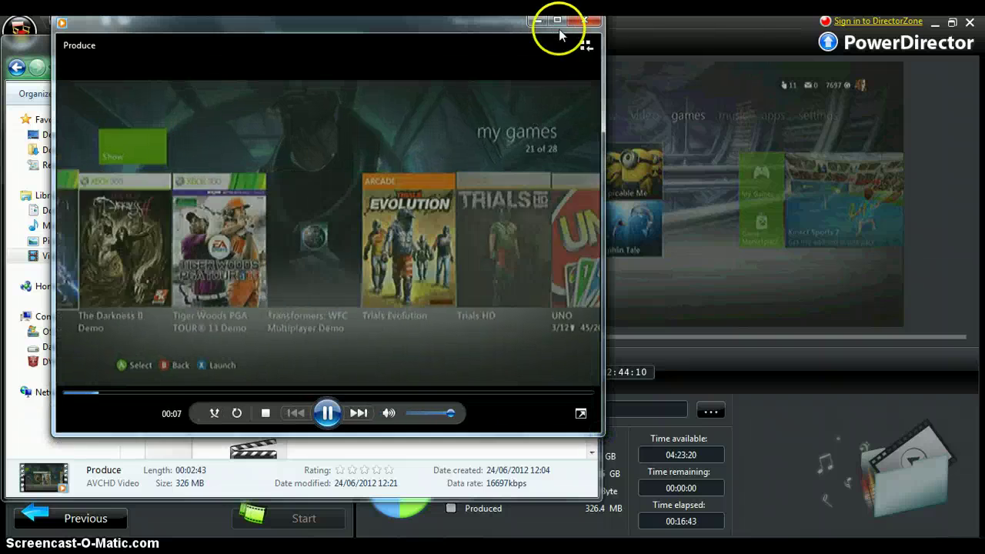
click(557, 21)
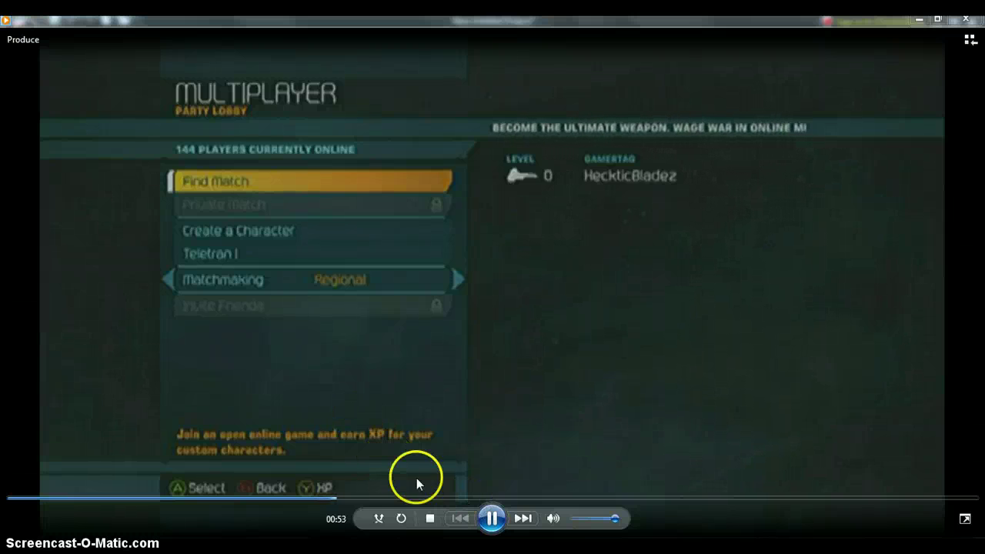
double_click(413, 383)
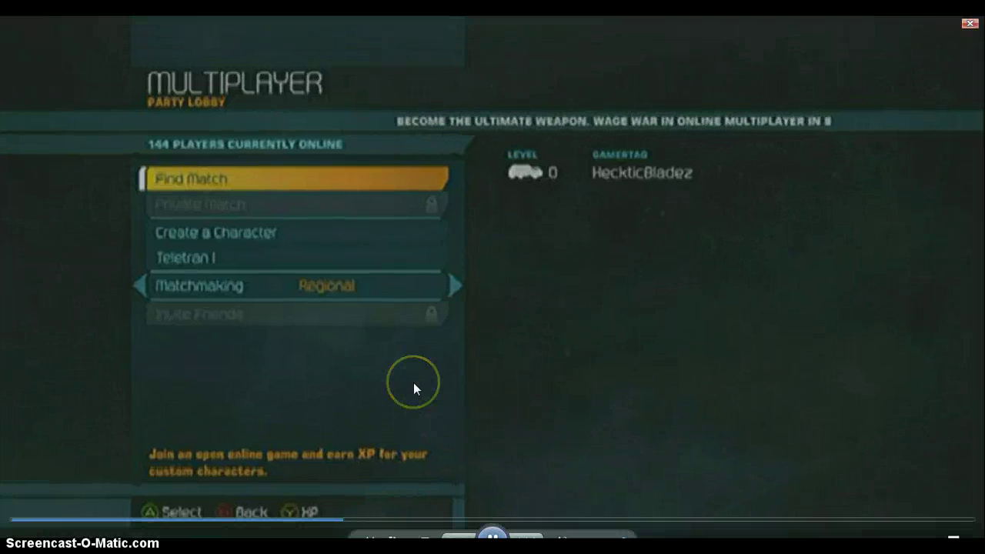
double_click(413, 382)
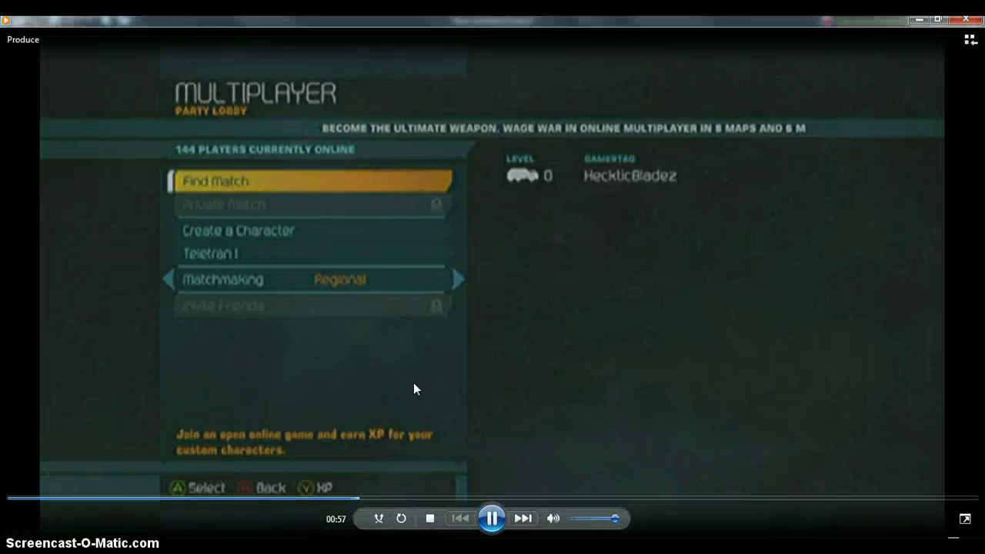
click(430, 498)
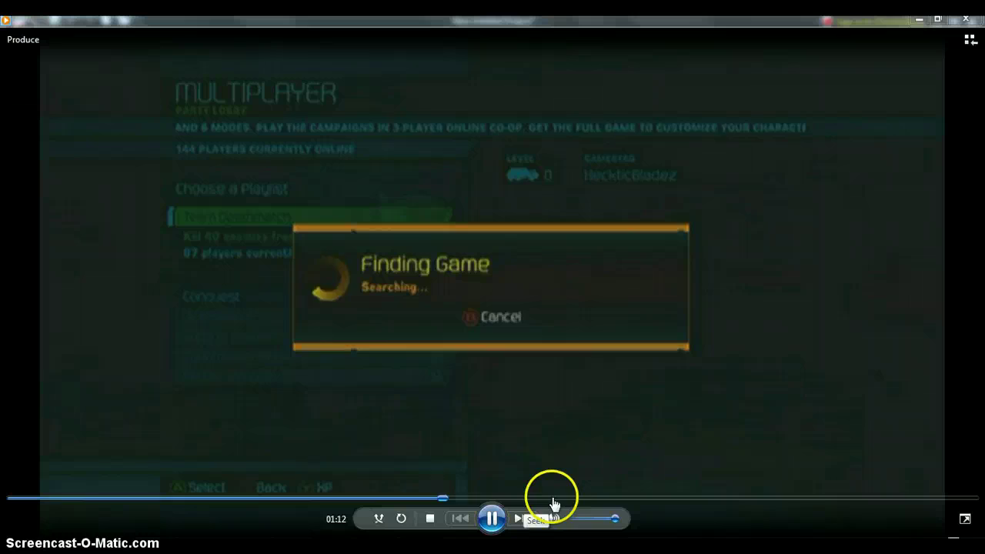
click(552, 498)
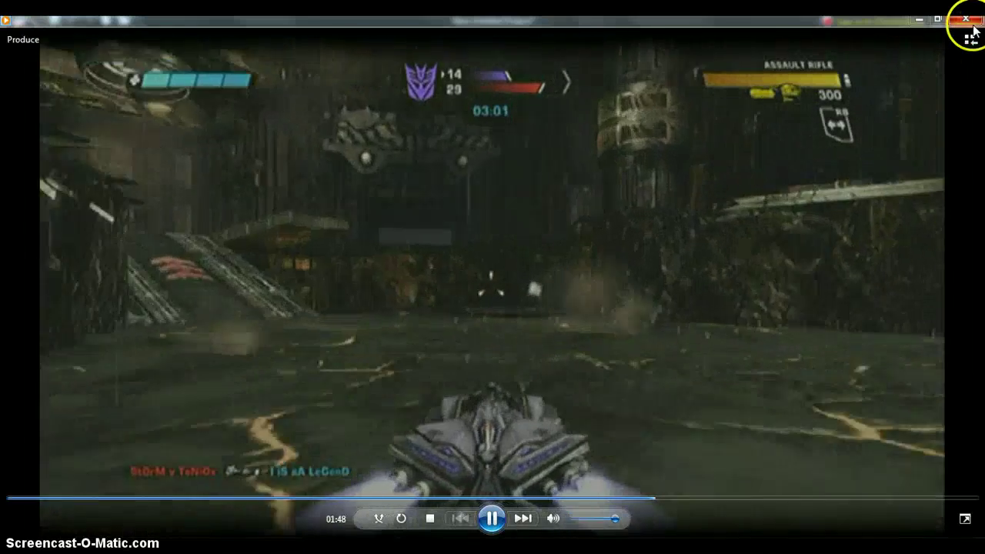
Close the video player and the Videos library window, and minimize PowerDirector to return to the desktop
click(965, 18)
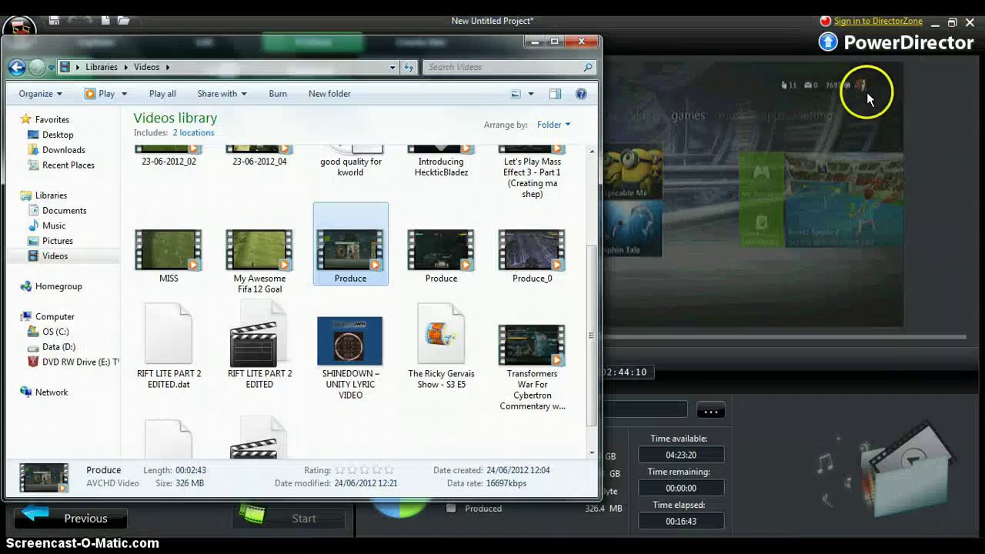
click(582, 39)
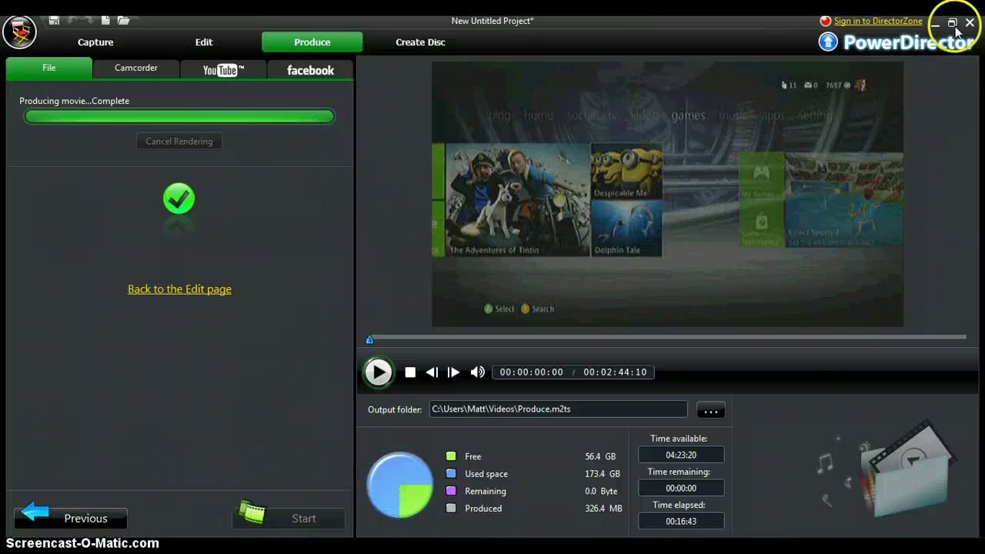
click(930, 25)
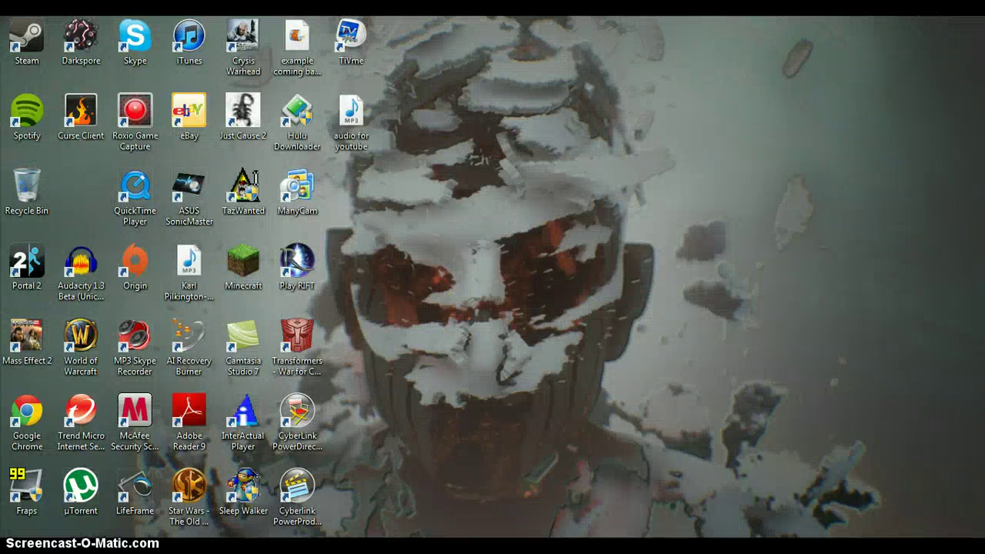